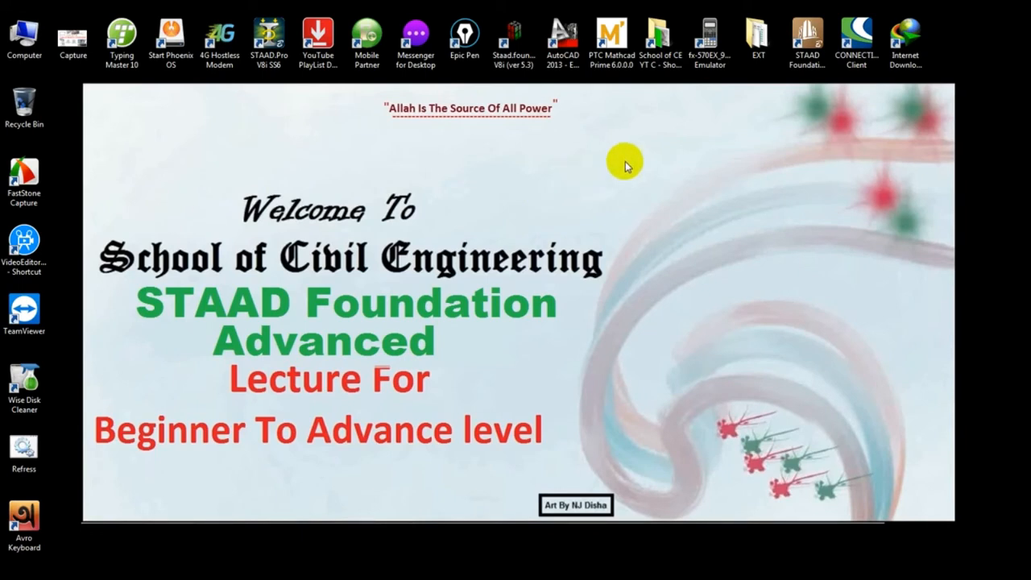
Launch STAAD Foundation Advanced, maximize it, and create a new Foundation Toolkit project.
double_click(808, 34)
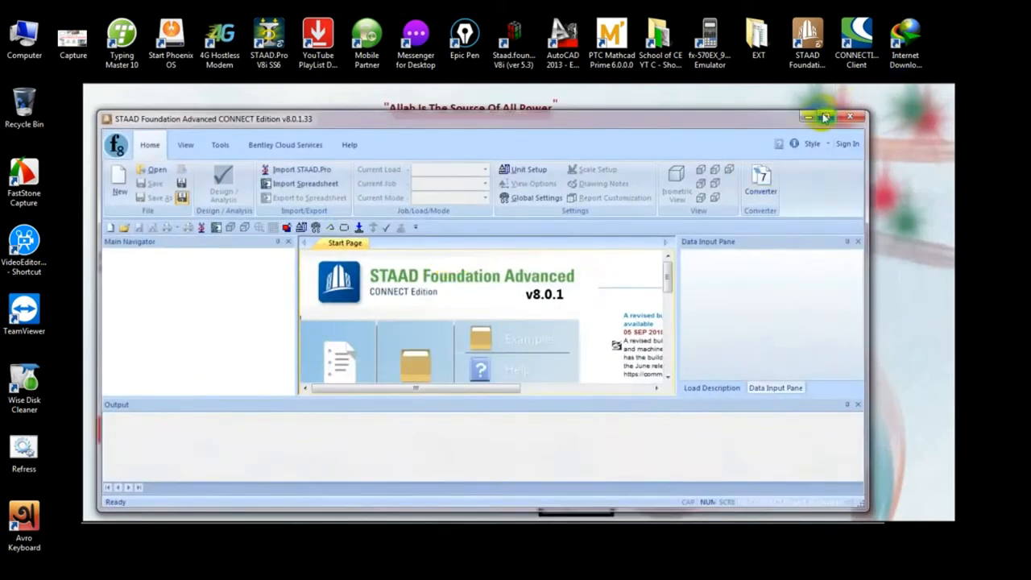
left_click(826, 118)
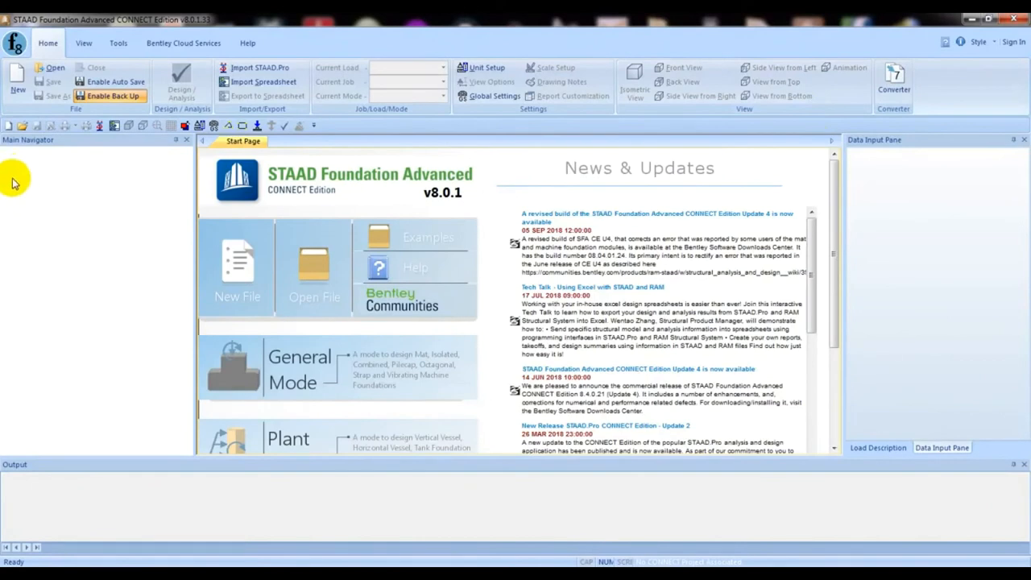
left_click(19, 83)
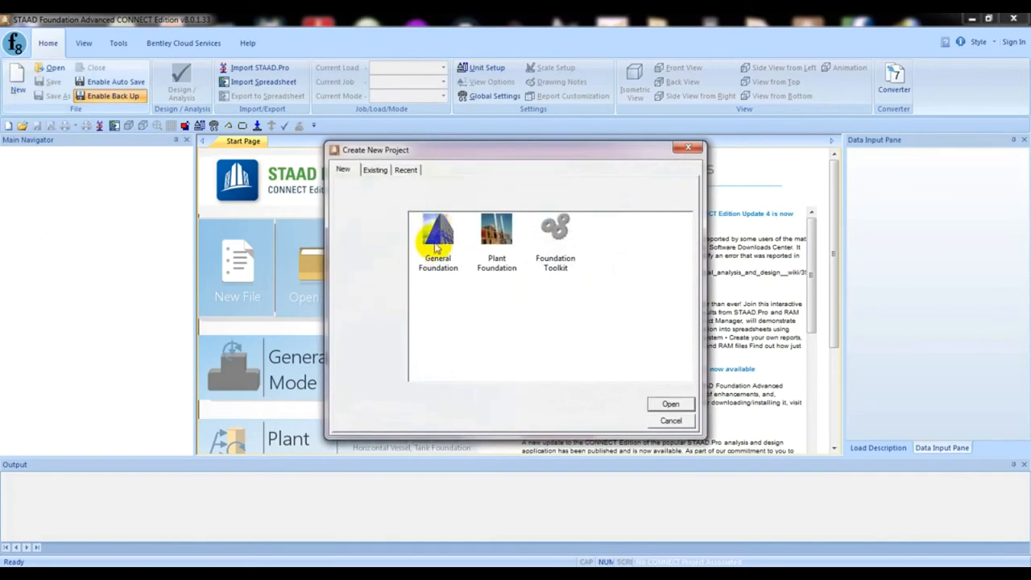
left_click(556, 245)
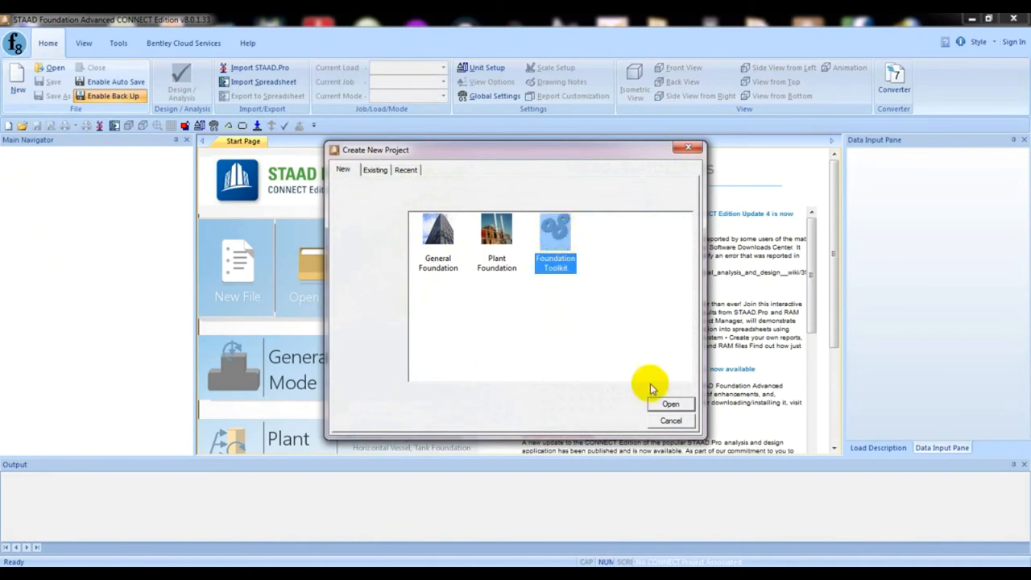
left_click(670, 405)
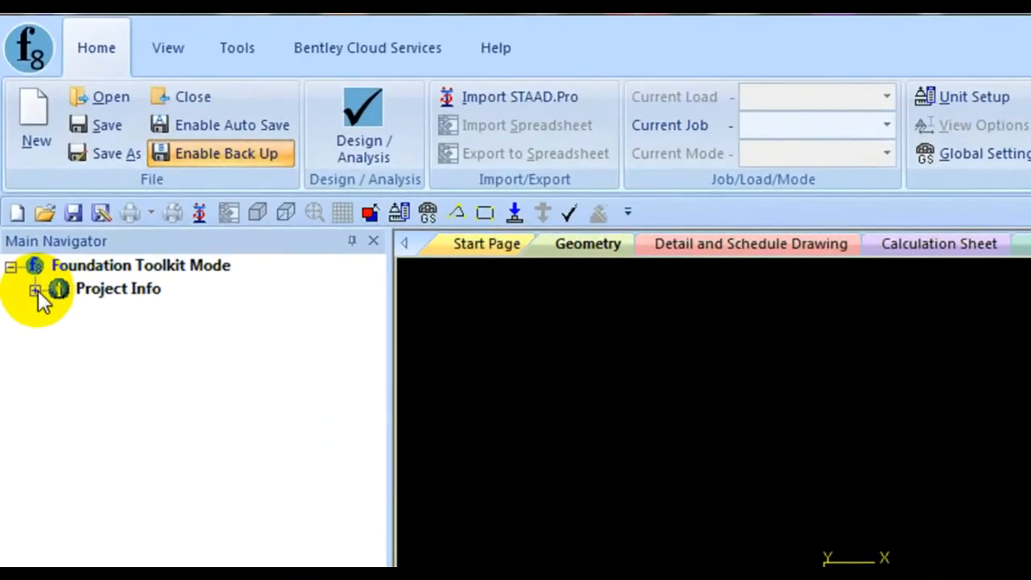
Start an isolated footing job from the project info and choose the US design code, keeping the job name Isolated Job.
left_click(18, 165)
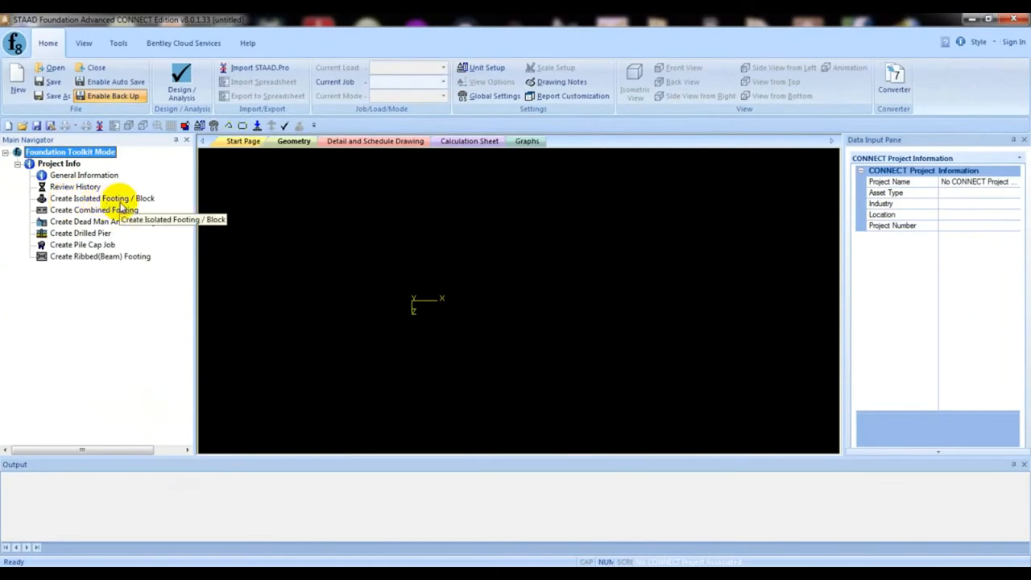
left_click(119, 201)
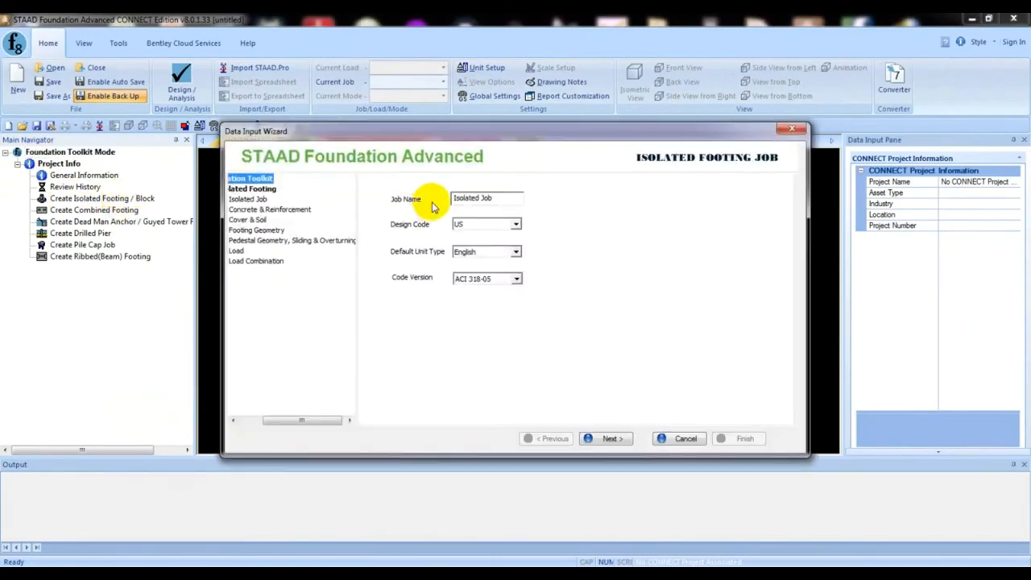
left_click(494, 226)
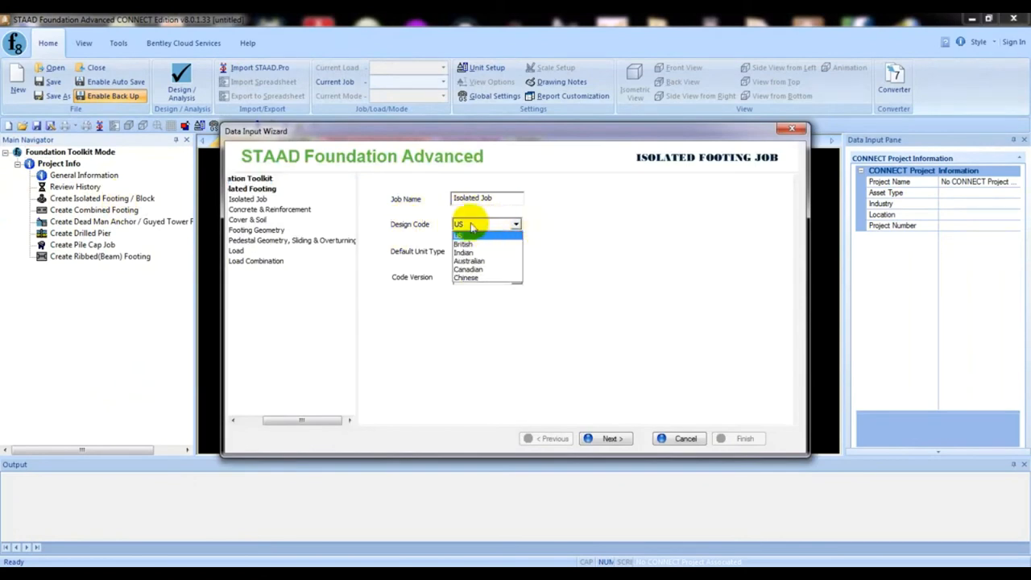
left_click(463, 235)
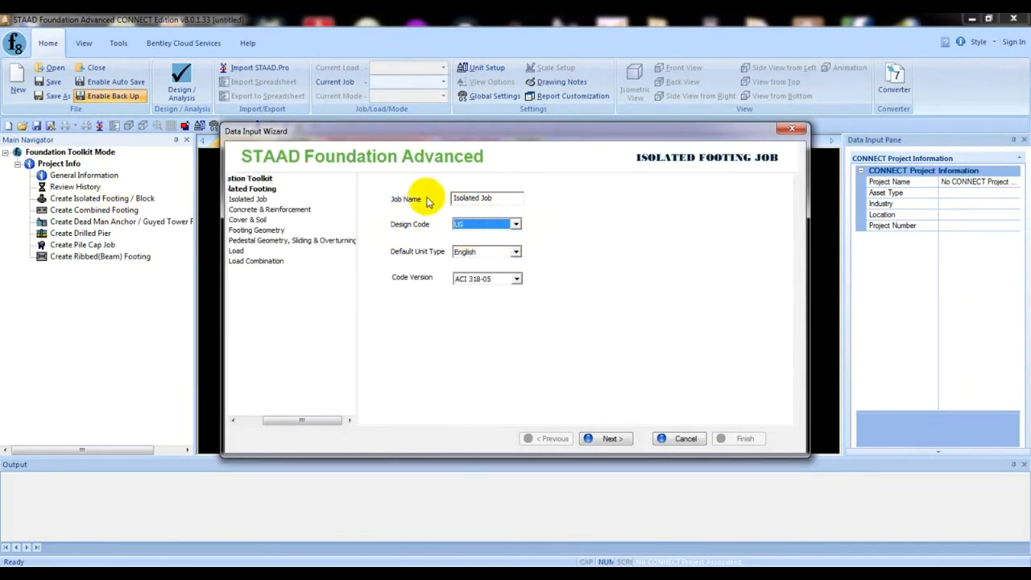
left_click(482, 198)
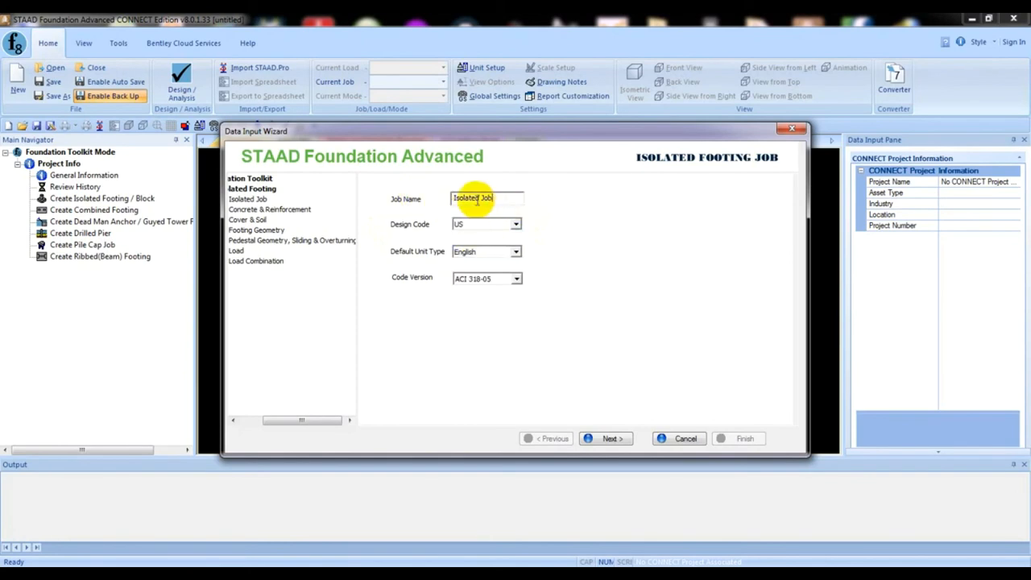
Set the default unit type to SI and the code version to ACI 318-05, and continue to the concrete and rebar settings.
left_click(480, 251)
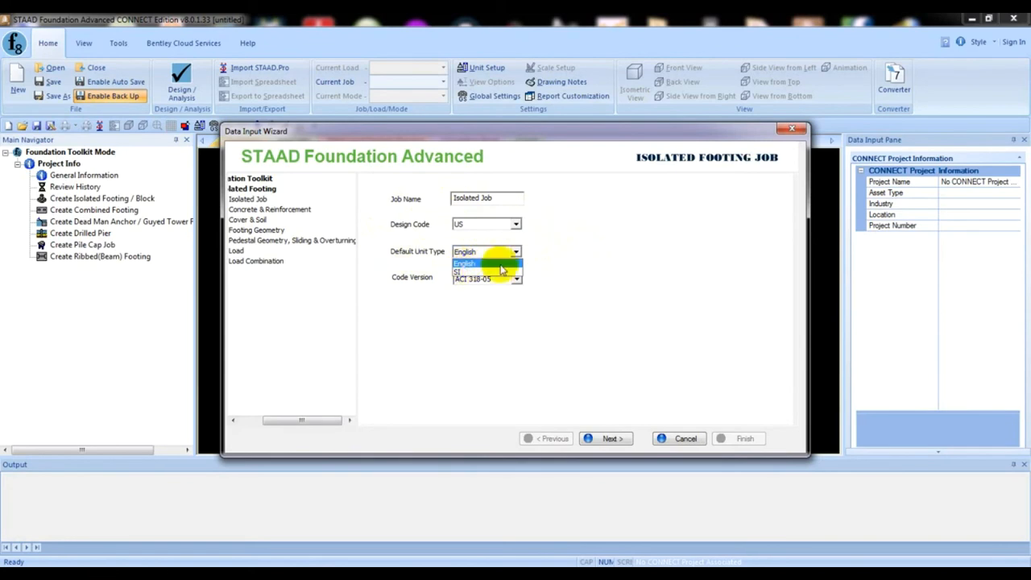
left_click(465, 272)
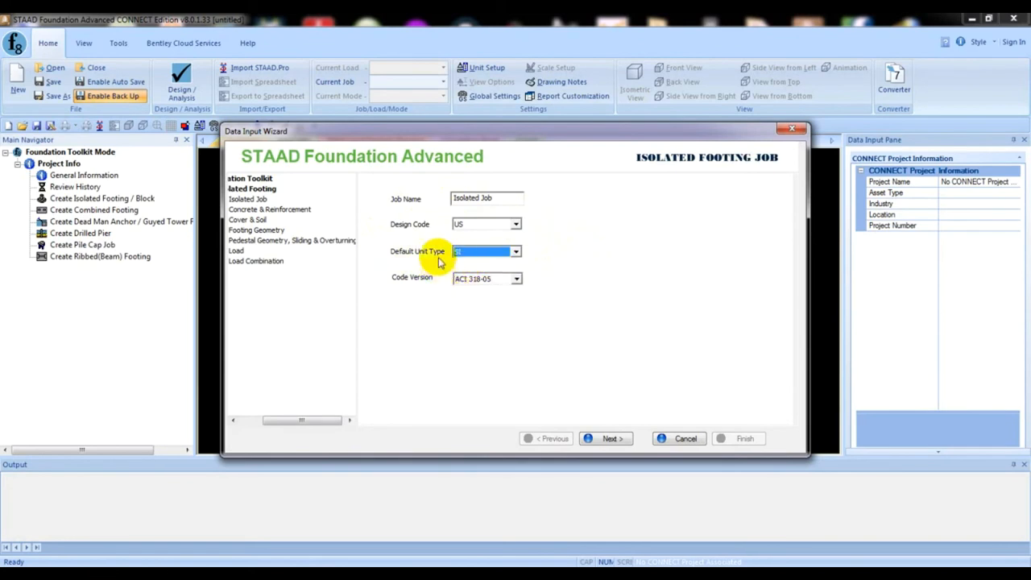
left_click(486, 279)
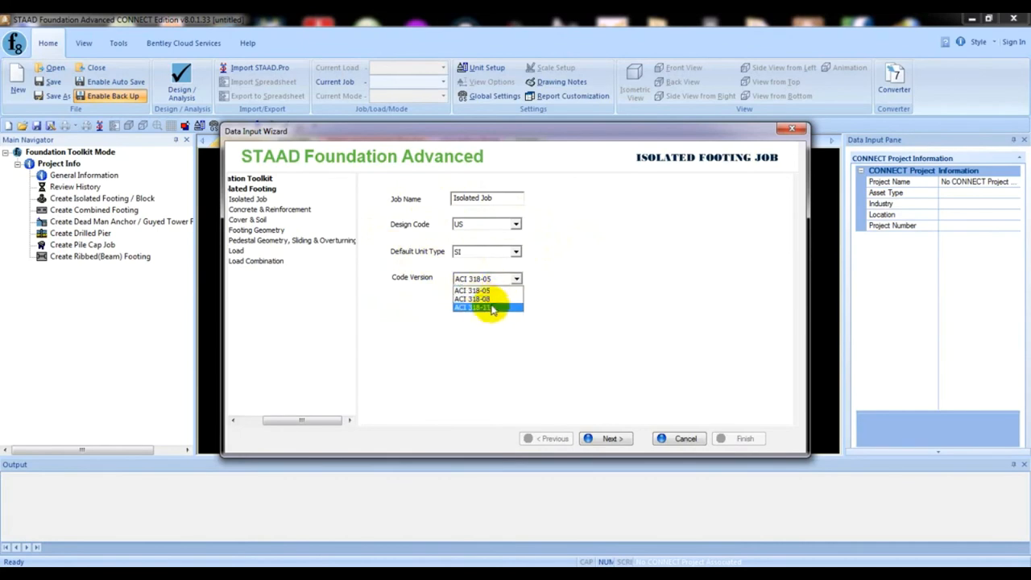
left_click(479, 290)
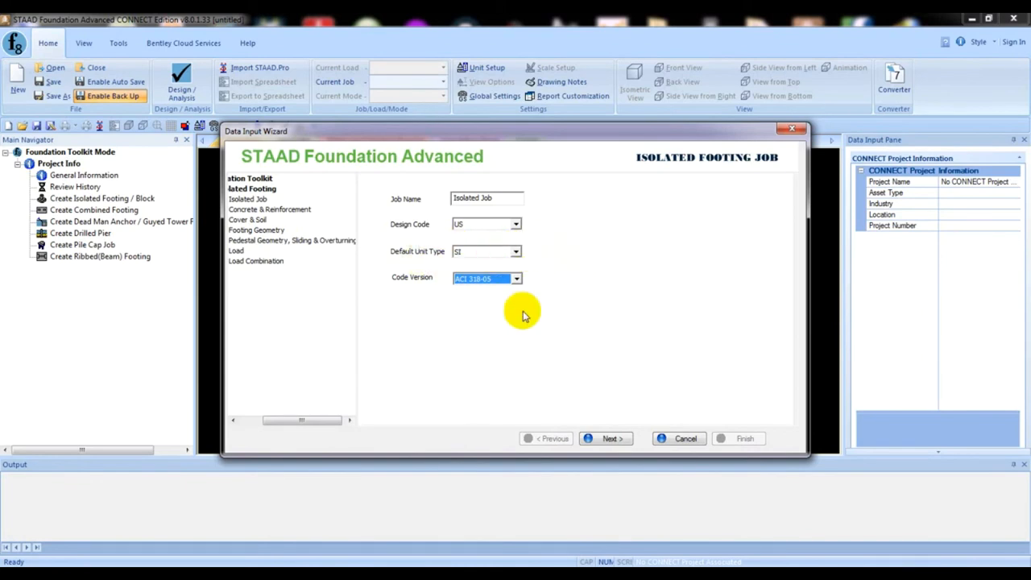
left_click(606, 439)
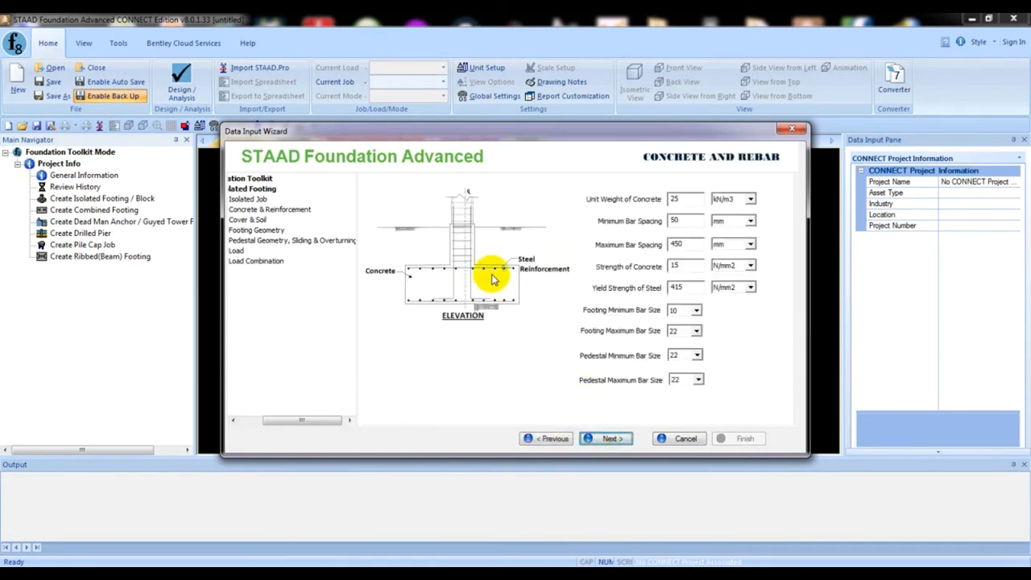
Return to the job settings, change the default unit type to English, and proceed again to the concrete and rebar settings.
left_click(551, 438)
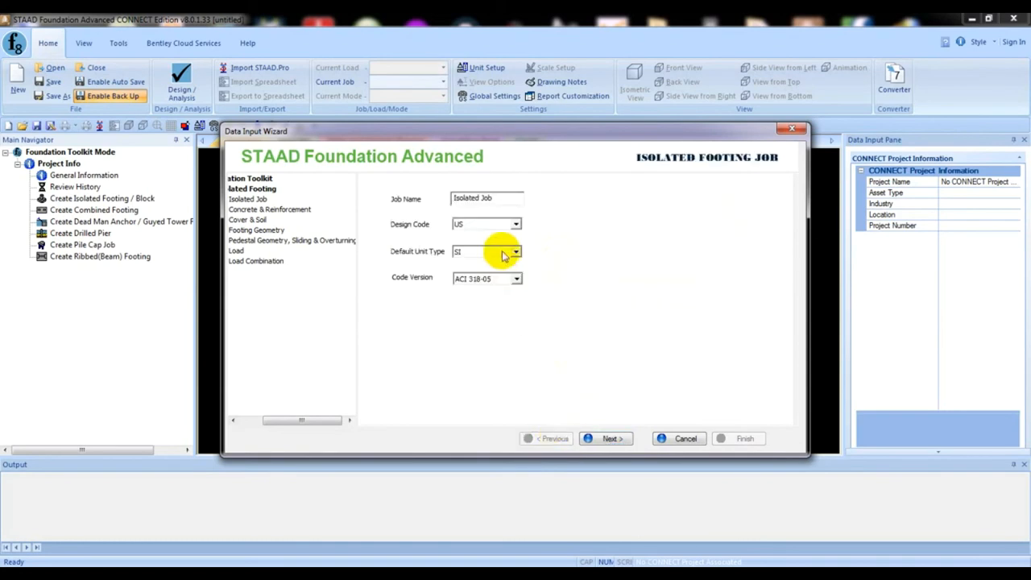
left_click(490, 252)
left_click(484, 266)
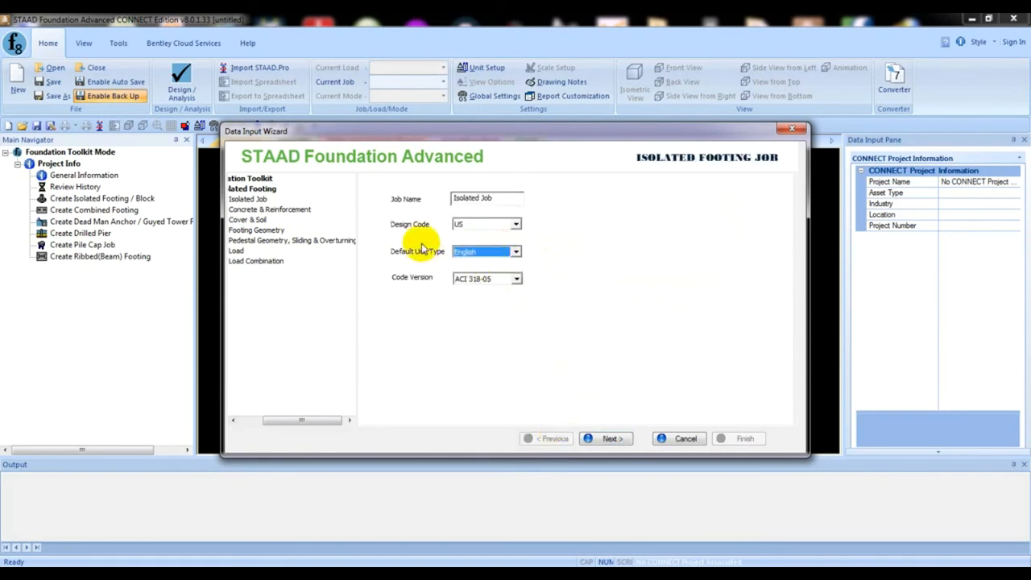
left_click(610, 438)
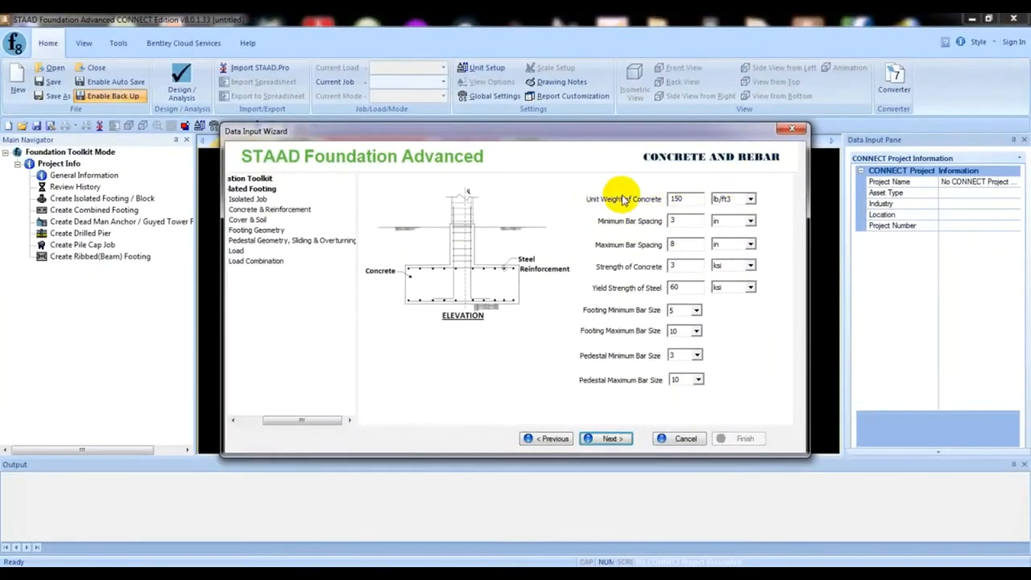
Examine the unit weight of concrete and the minimum and maximum bar spacing, including the length units offered for the spacing.
mouse_move(688, 199)
left_mouse_down()
mouse_move(655, 195)
mouse_move(671, 196)
left_mouse_up()
left_click(690, 195)
left_click(698, 203)
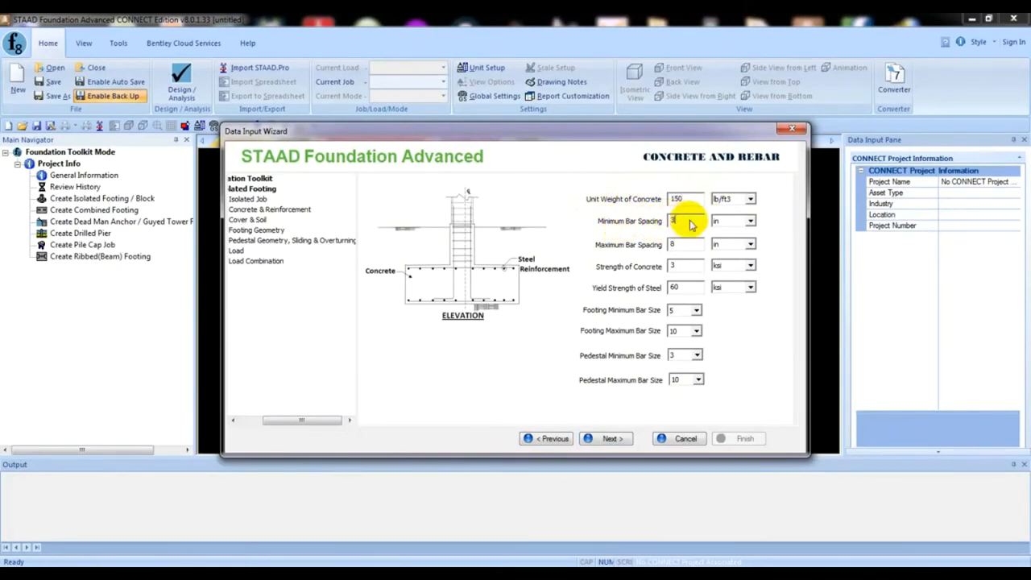
left_click(749, 221)
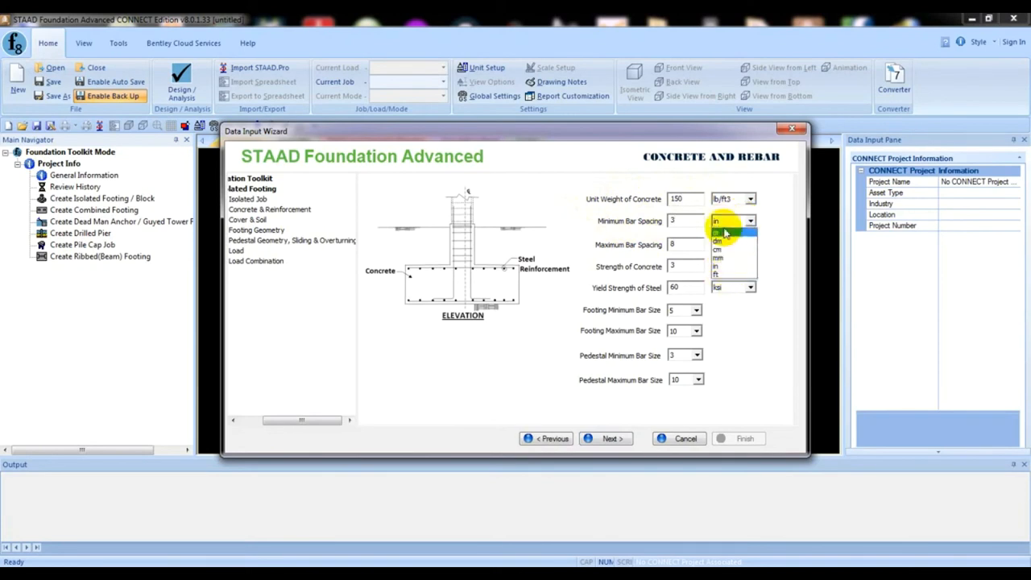
left_click(739, 356)
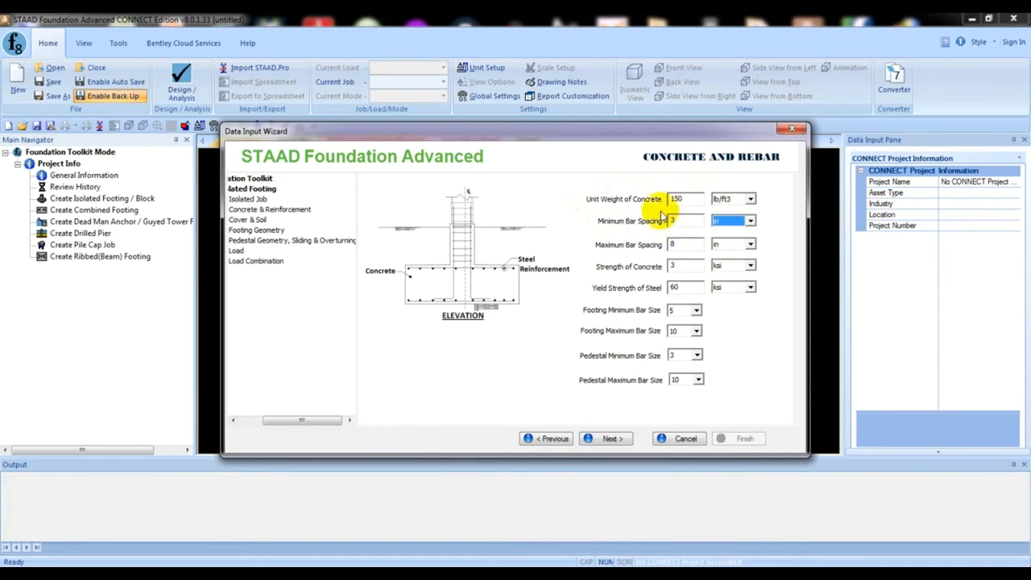
left_click(681, 224)
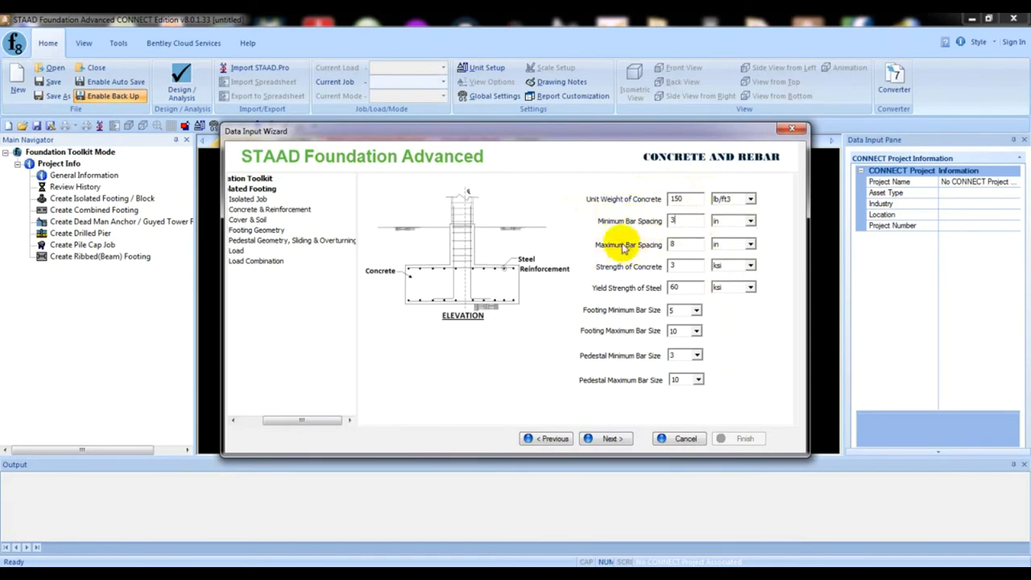
double_click(685, 223)
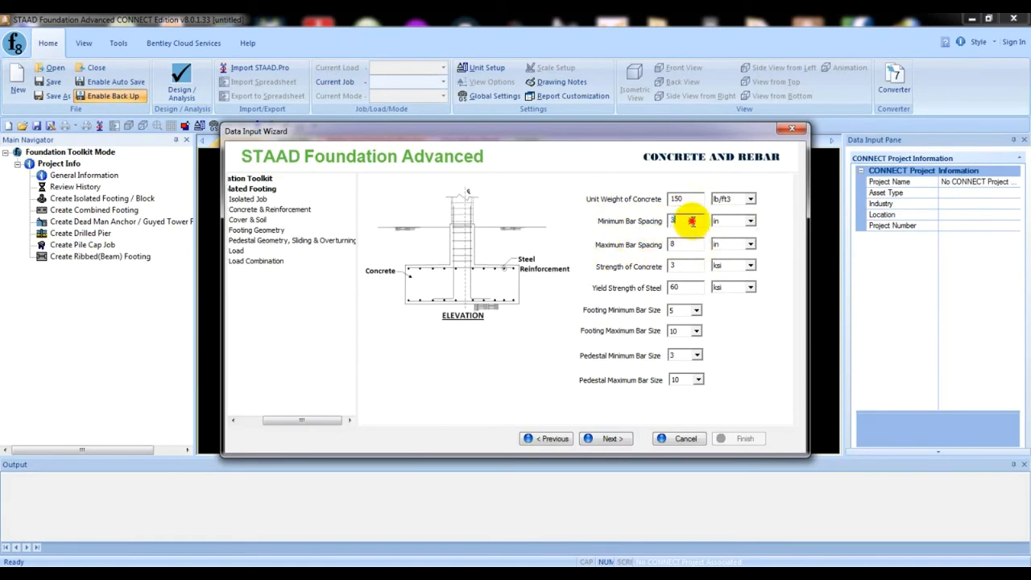
double_click(685, 245)
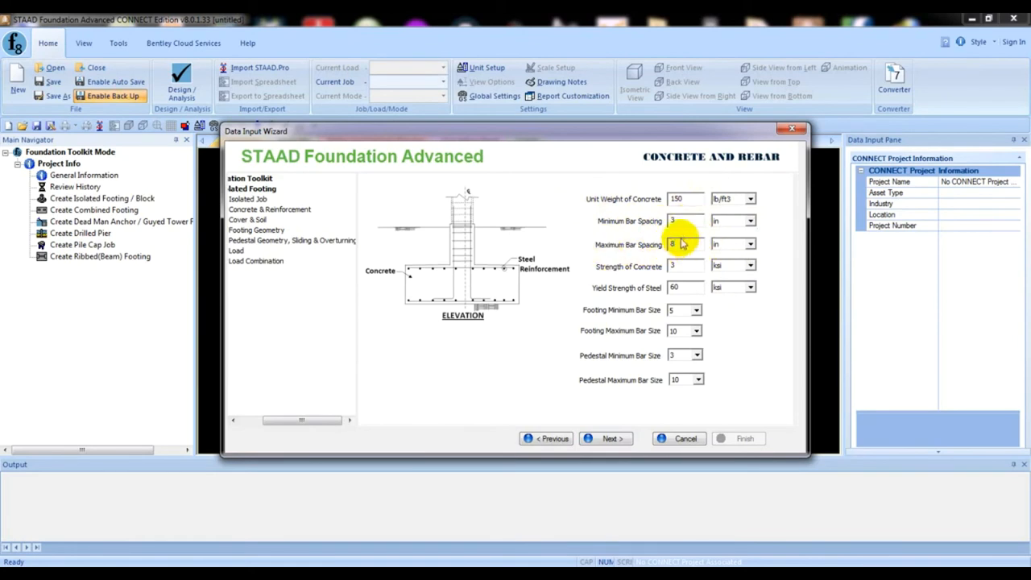
double_click(674, 221)
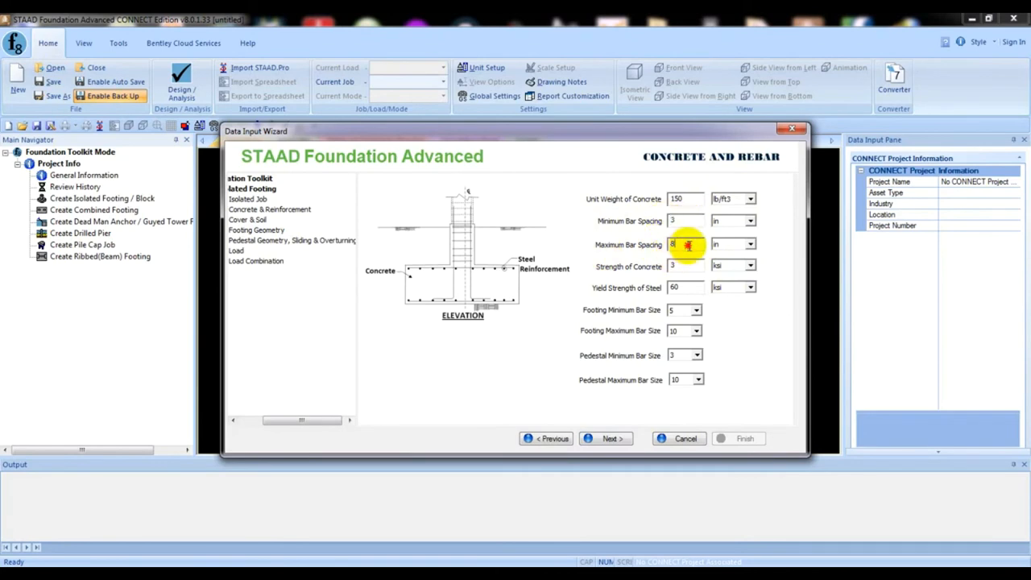
double_click(677, 245)
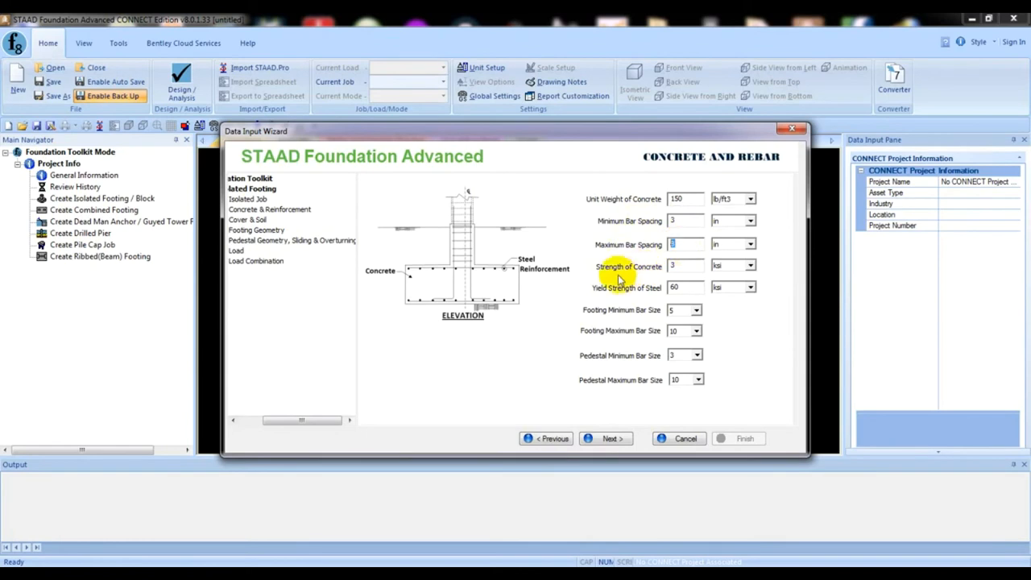
Choose ksi as the unit for the concrete strength and check the yield strength of steel.
key("Tab")
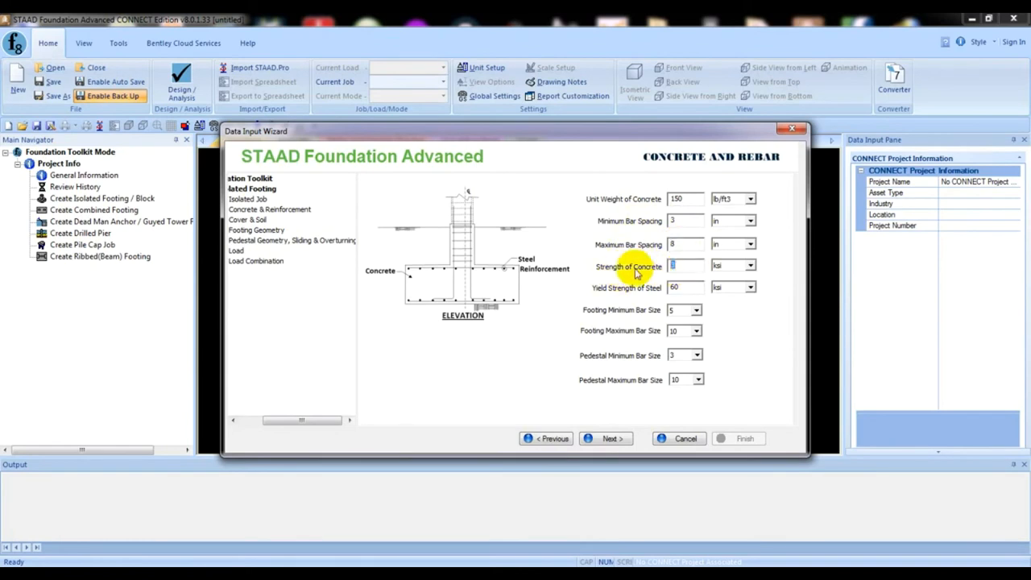
left_click(736, 267)
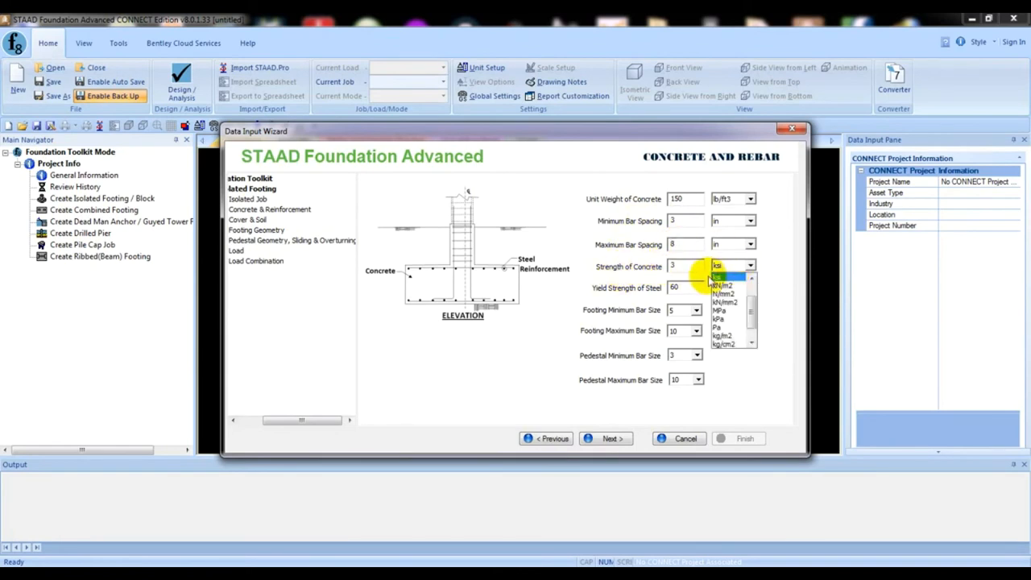
left_click(721, 277)
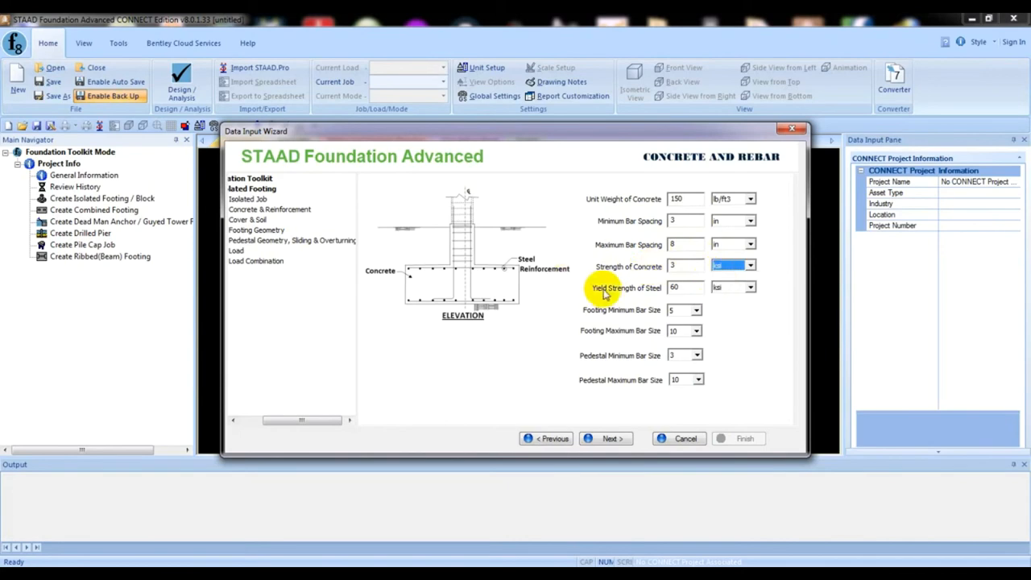
double_click(692, 287)
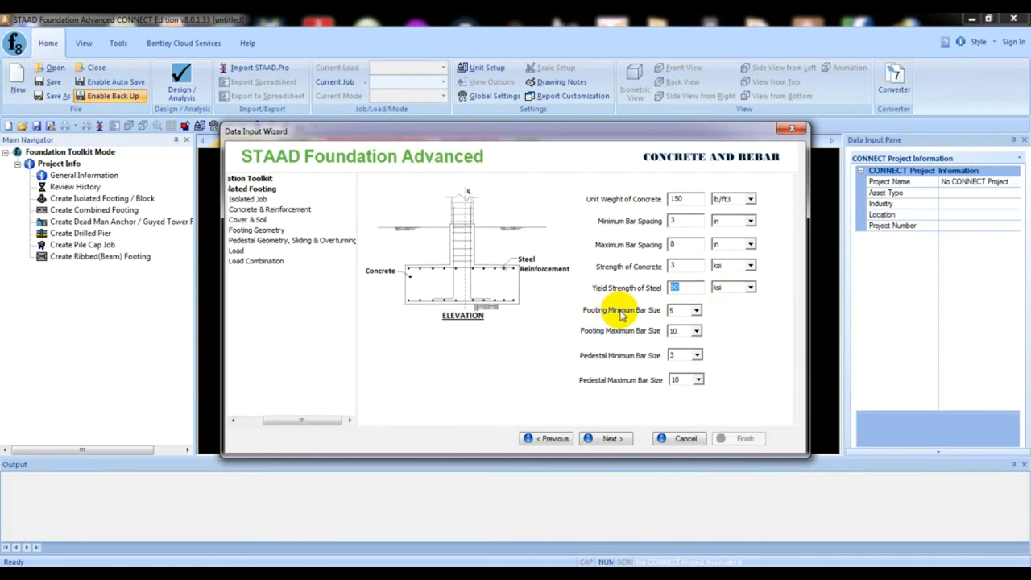
Set the footing minimum bar size to 5 and the footing maximum bar size to 10.
left_click(681, 311)
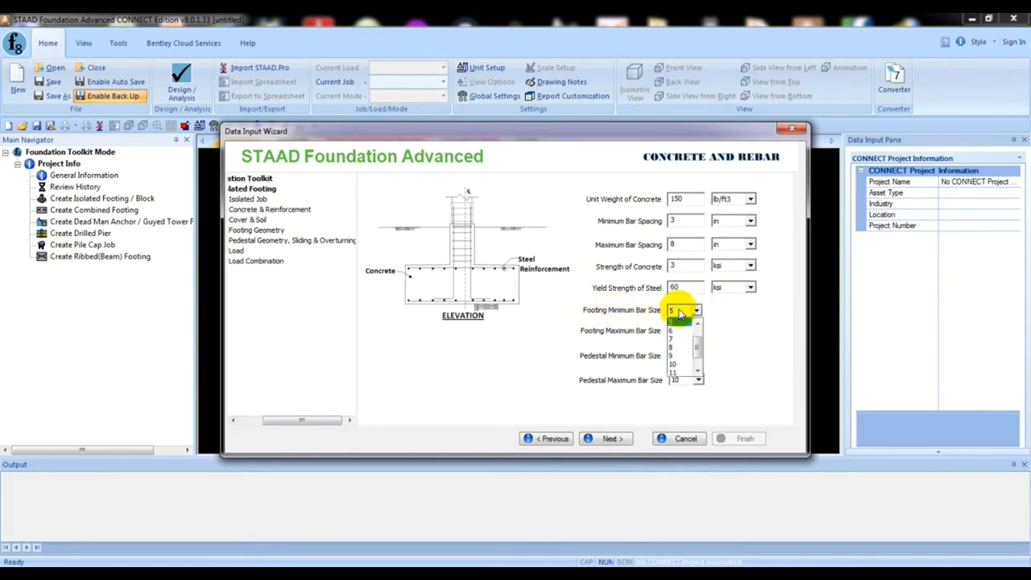
left_click(679, 322)
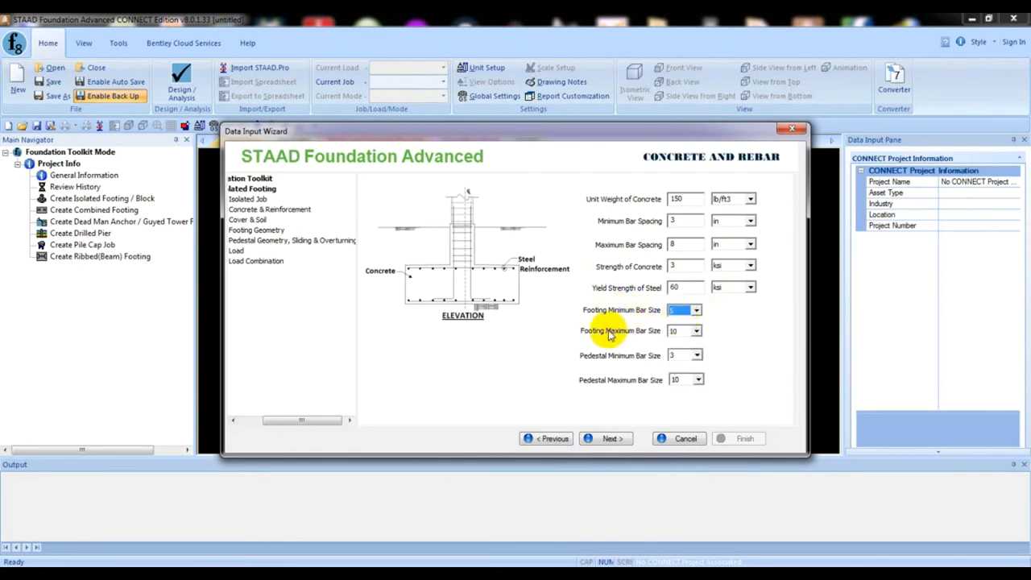
left_click(693, 332)
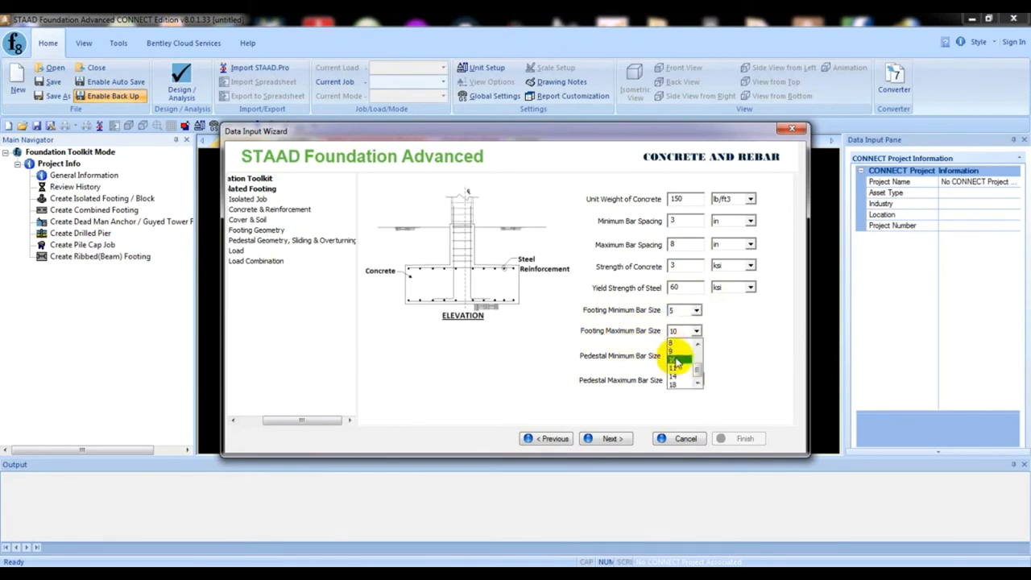
left_click(676, 361)
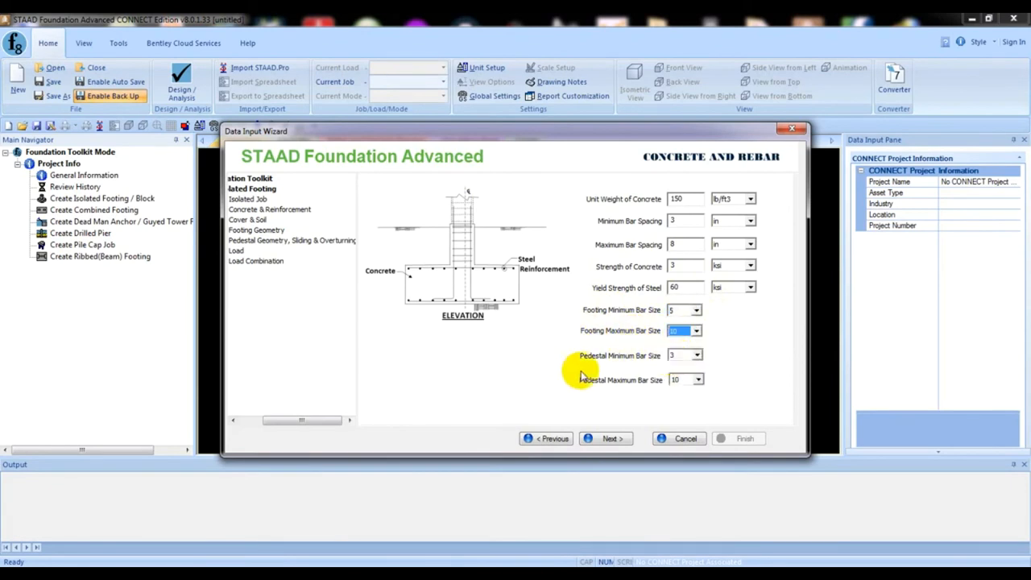
Set the pedestal minimum bar size to 3 and maximum bar size to 6, and proceed to the cover and soil settings.
left_click(697, 356)
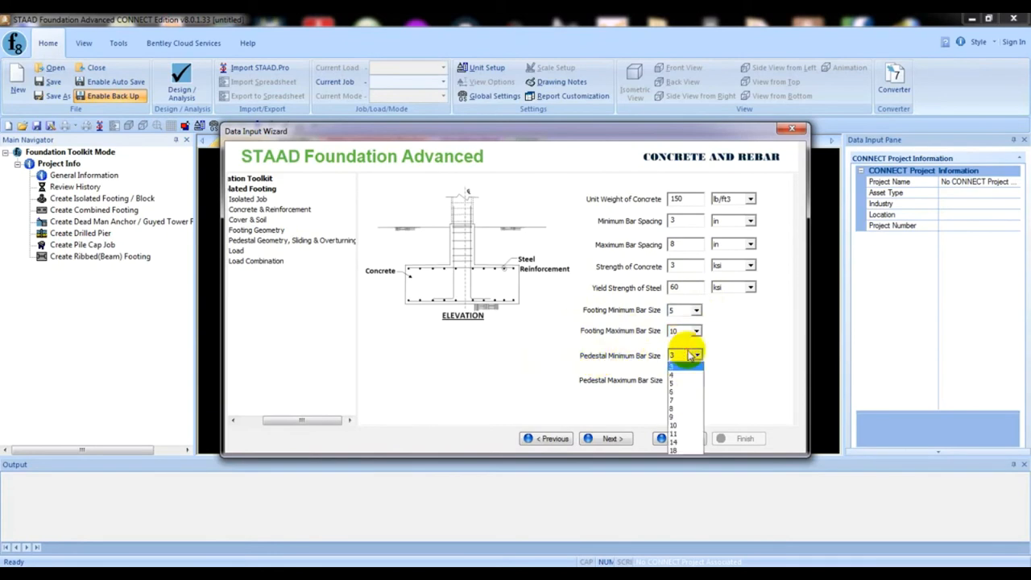
left_click(680, 369)
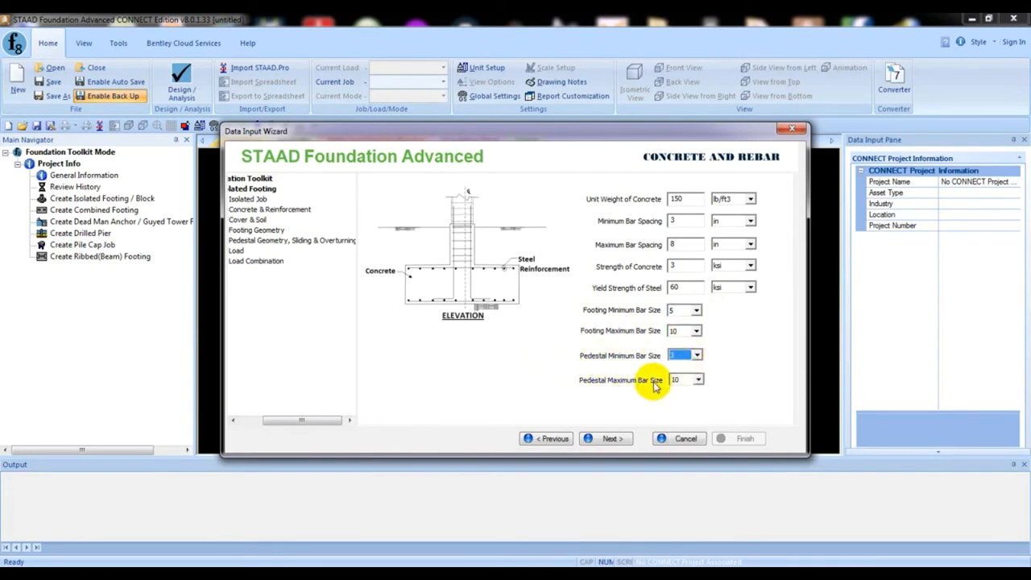
left_click(691, 379)
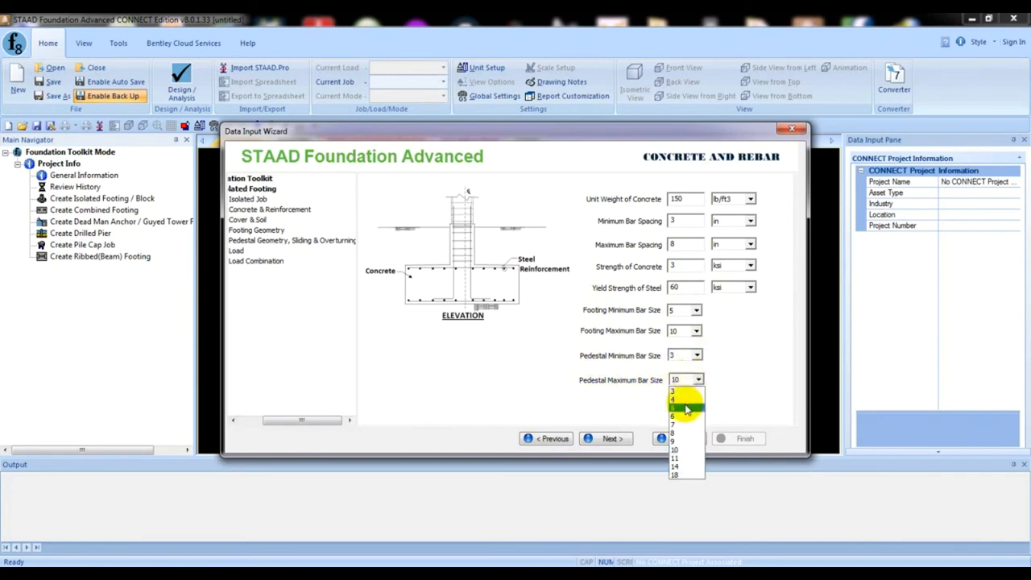
left_click(679, 408)
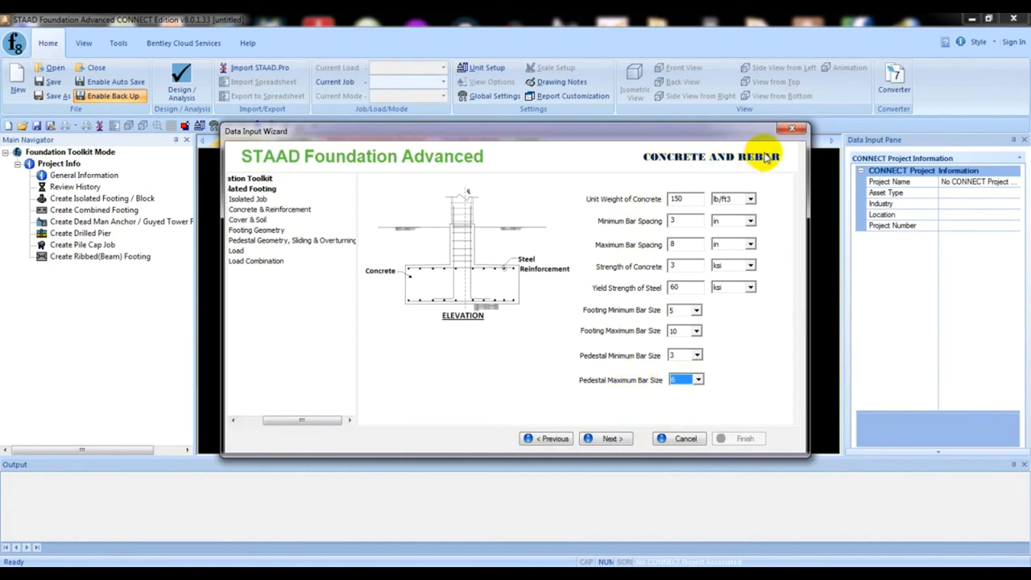
left_click(608, 440)
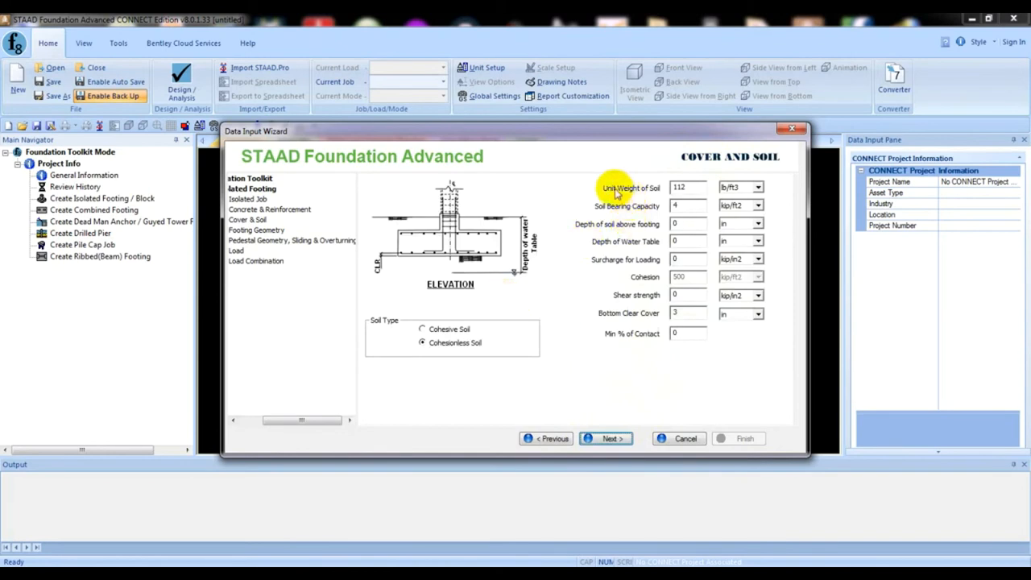
Keep lb/ft3 as the unit for the soil unit weight and set the soil bearing capacity to 4 kip/ft2.
left_click_drag(694, 188, 656, 192)
left_click(699, 191)
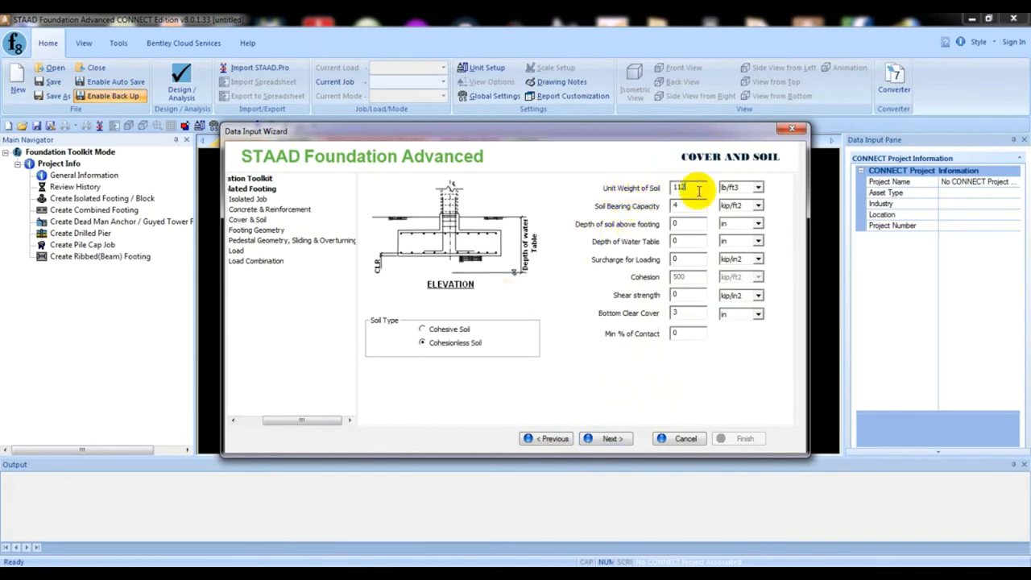
left_click(734, 190)
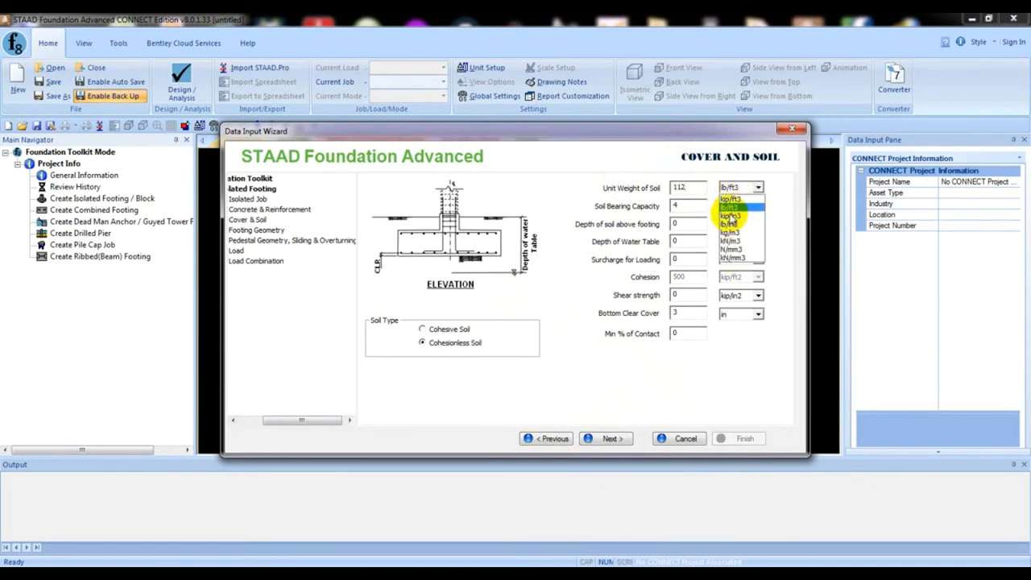
left_click(702, 193)
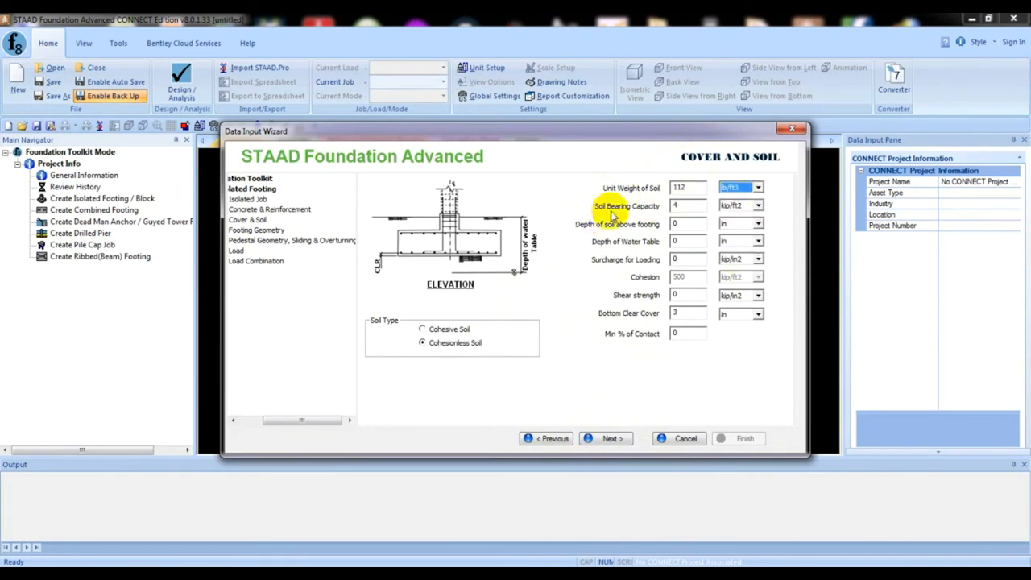
double_click(680, 206)
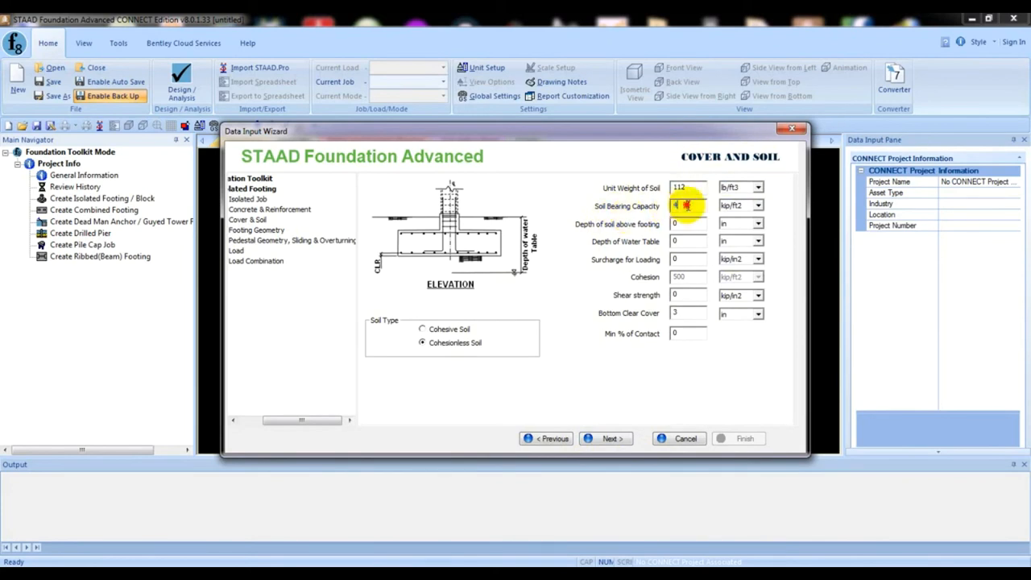
type("4")
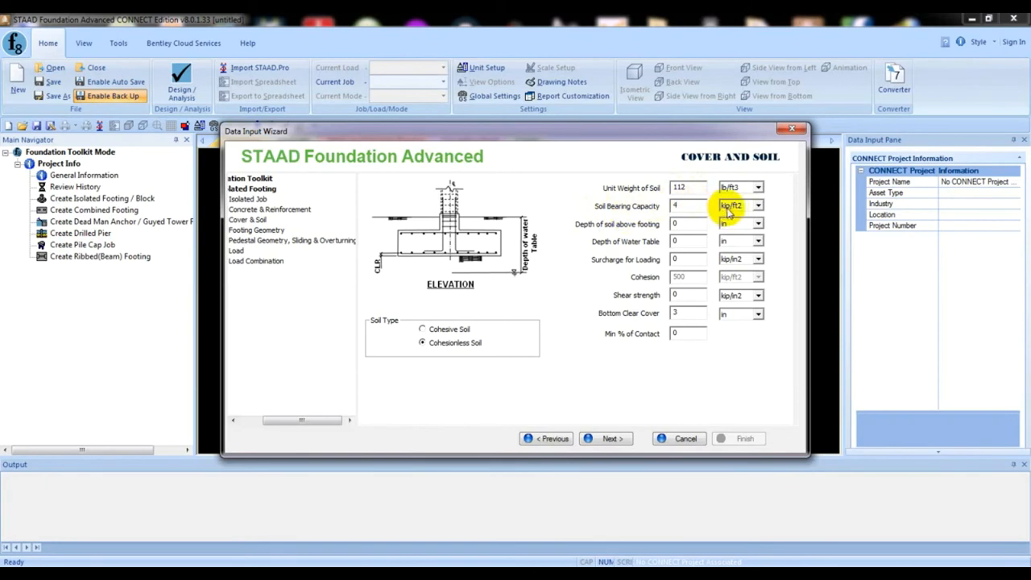
left_click(695, 206)
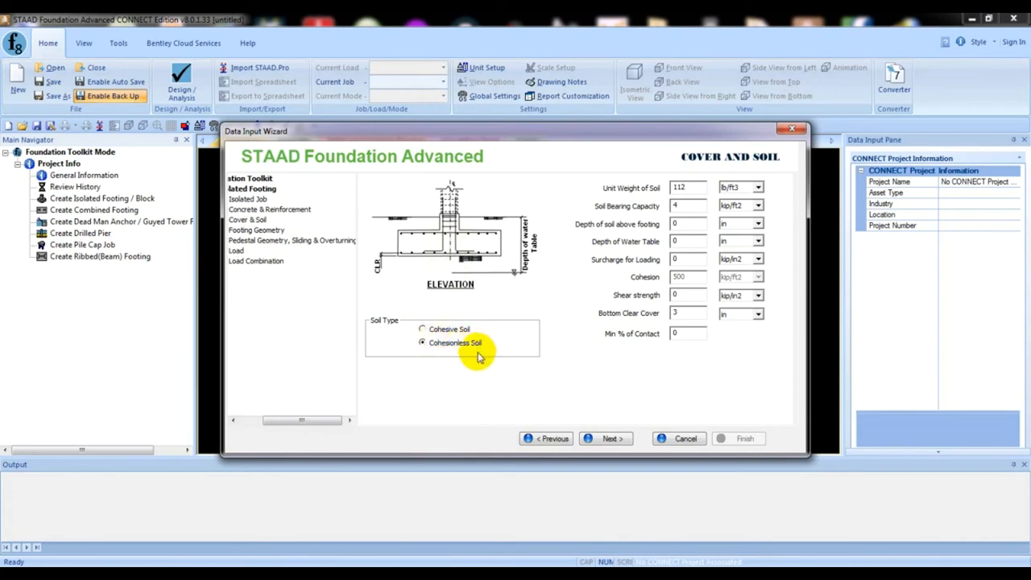
Set the depth of water table to 20 ft.
double_click(677, 259)
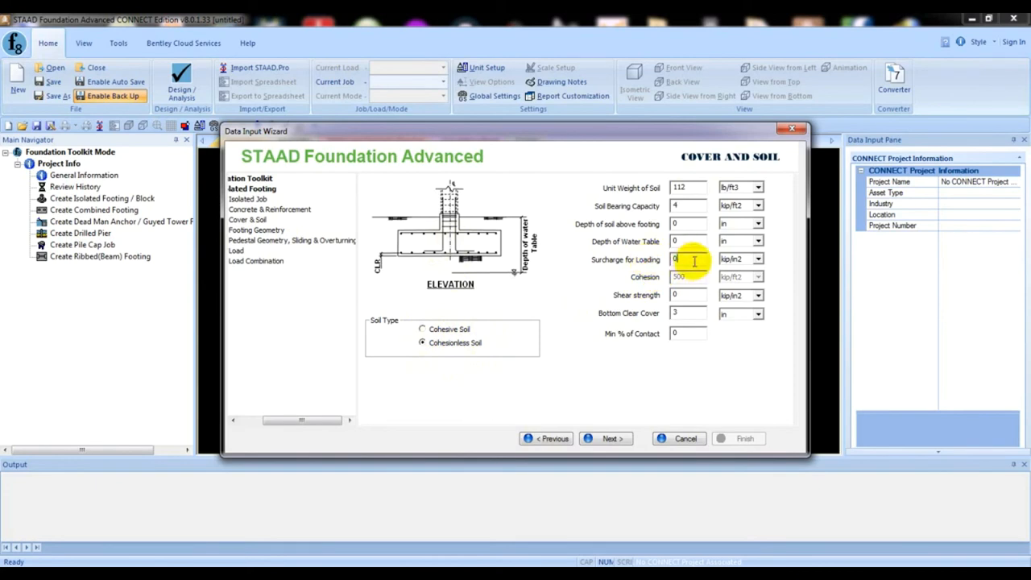
double_click(686, 240)
left_click(695, 239)
double_click(687, 241)
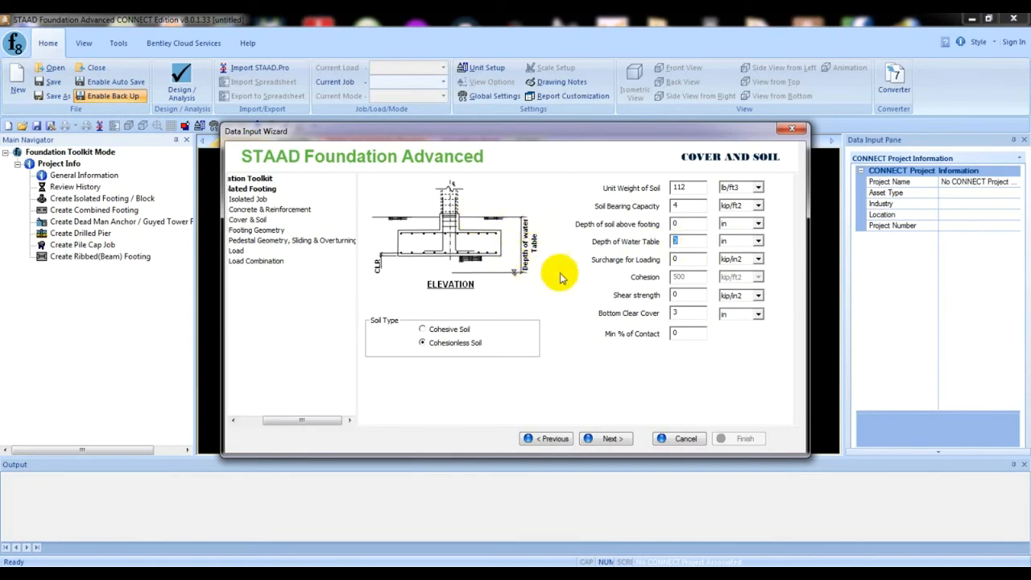
left_click(735, 243)
left_click(731, 290)
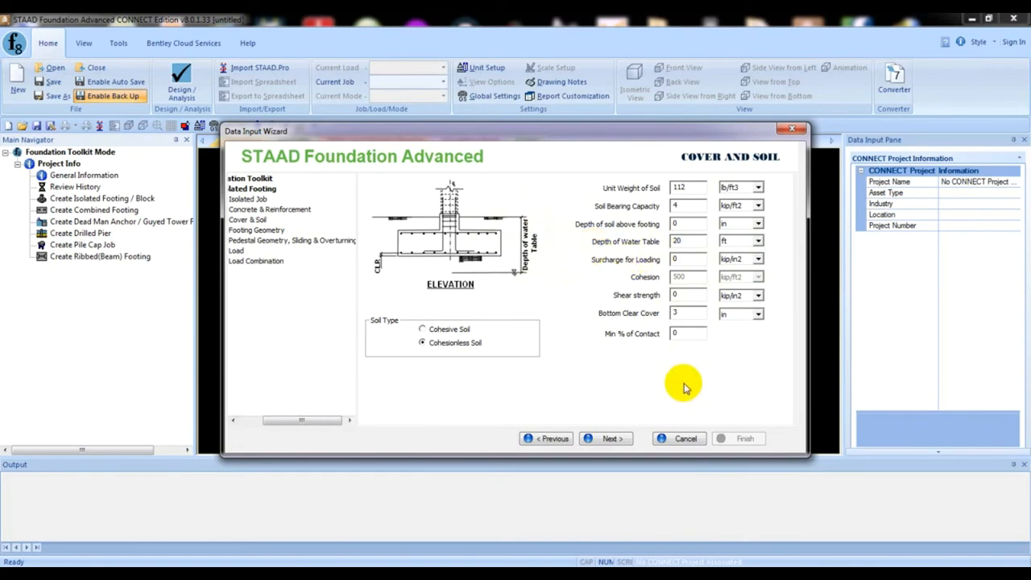
Check the surcharge, shear strength and bottom clear cover, and proceed to the footing geometry settings.
left_click(676, 259)
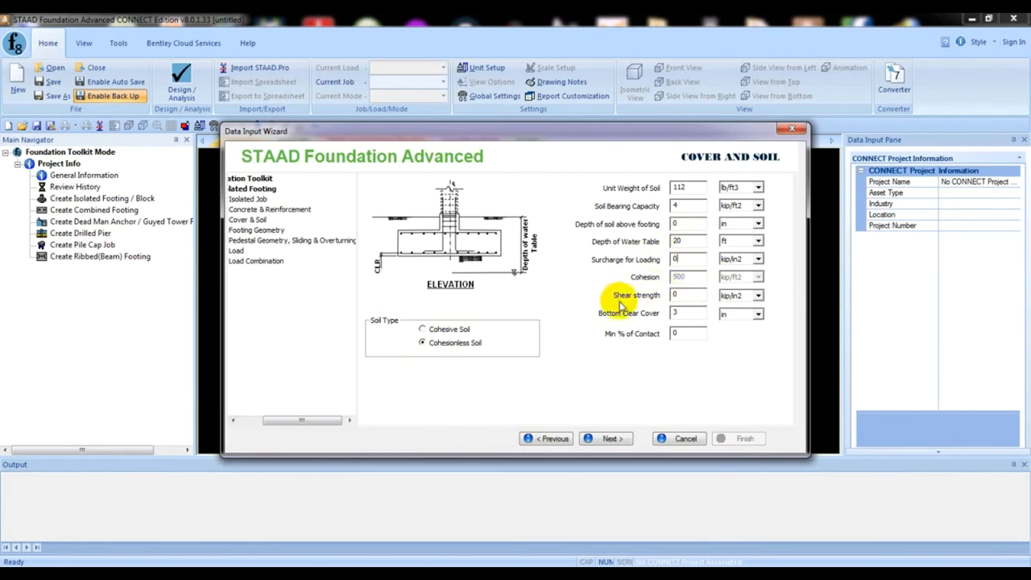
double_click(679, 296)
left_click_drag(686, 296, 618, 323)
left_click(687, 295)
left_click_drag(696, 313, 641, 311)
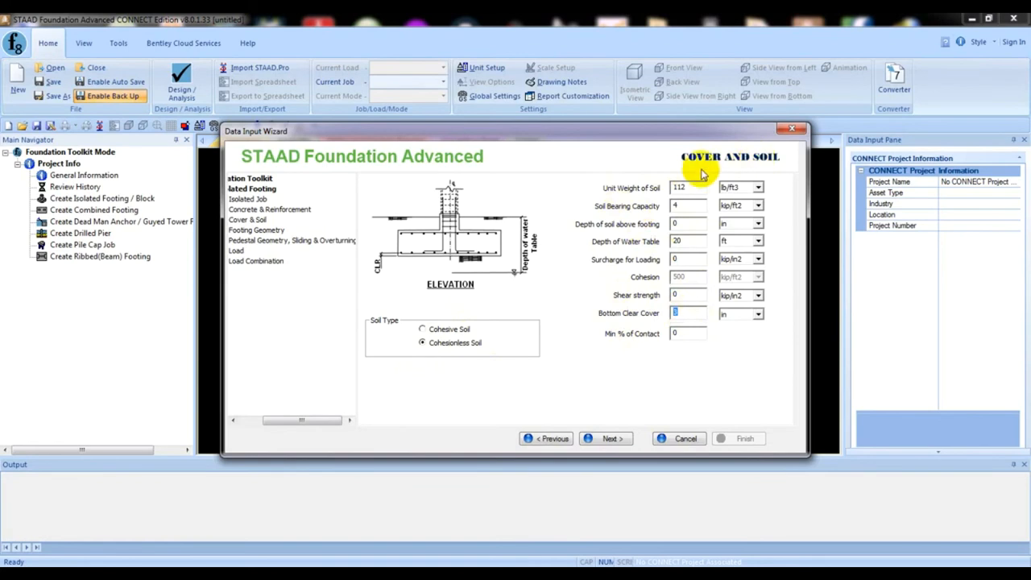
left_click(610, 439)
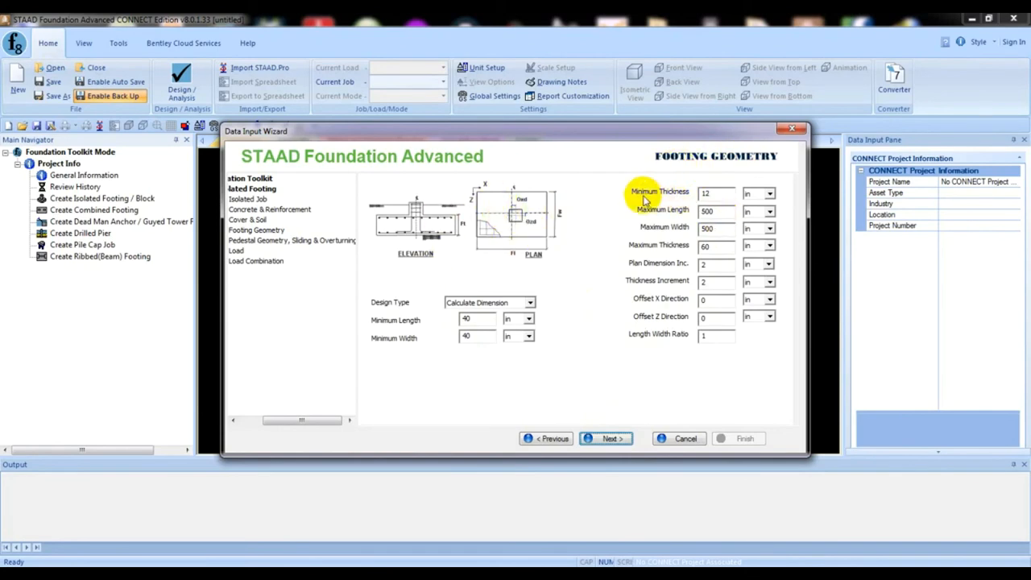
Examine the footing's minimum thickness, maximum length, width and thickness, plan and thickness increments, and the X and Z offsets.
left_click_drag(719, 194, 671, 193)
left_click(718, 190)
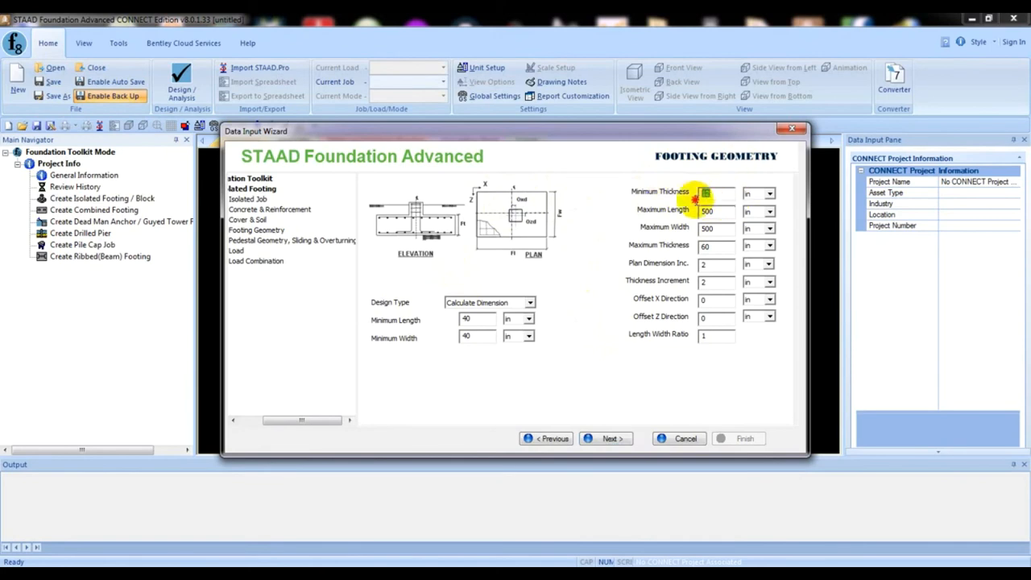
left_click_drag(731, 196, 633, 212)
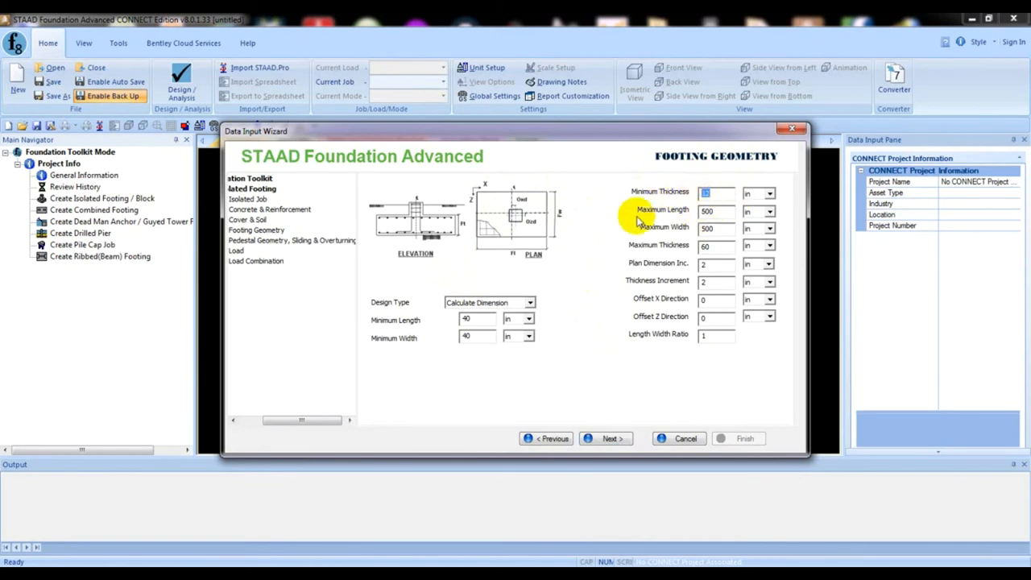
left_click(726, 207)
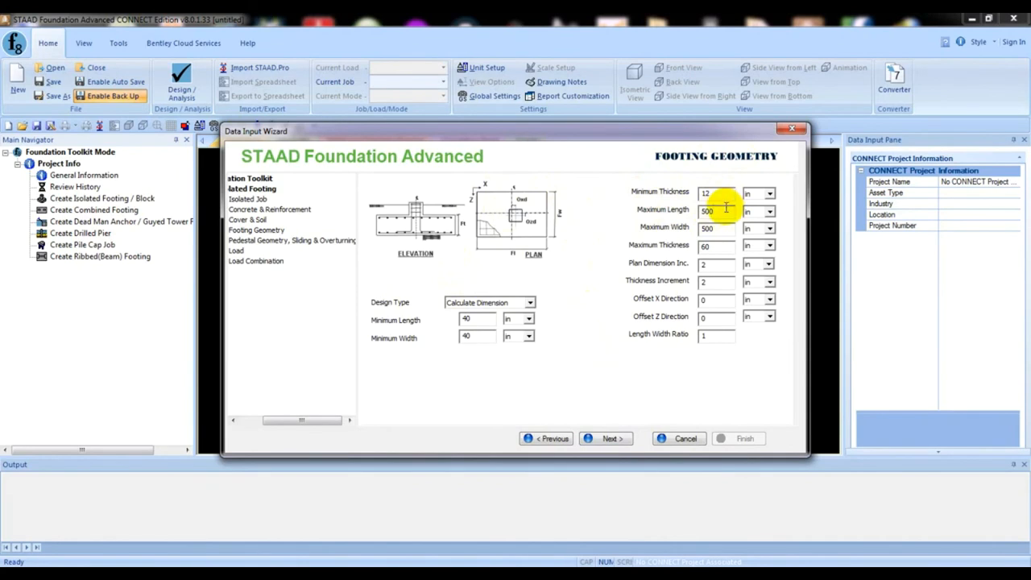
left_click(723, 231)
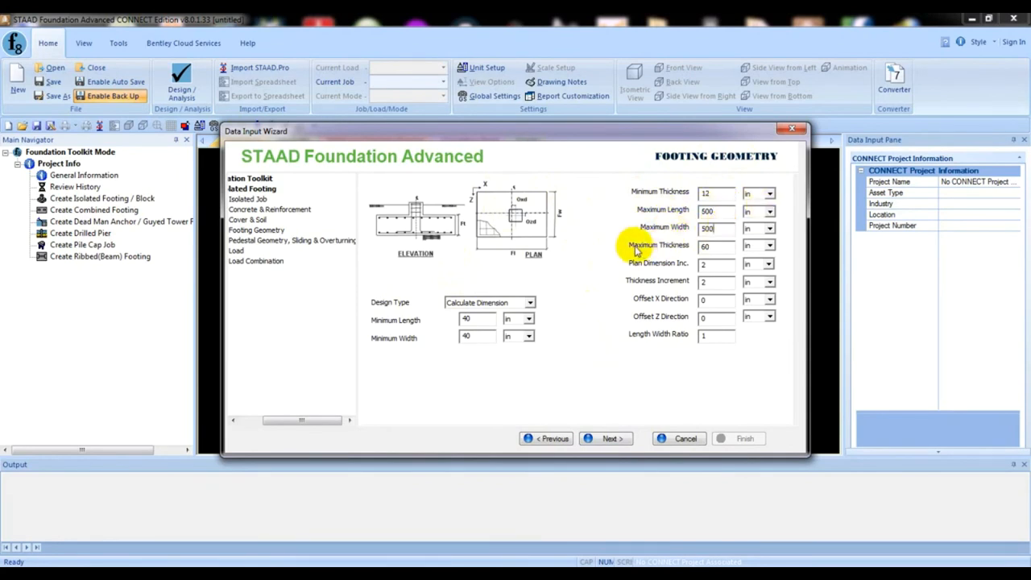
double_click(706, 247)
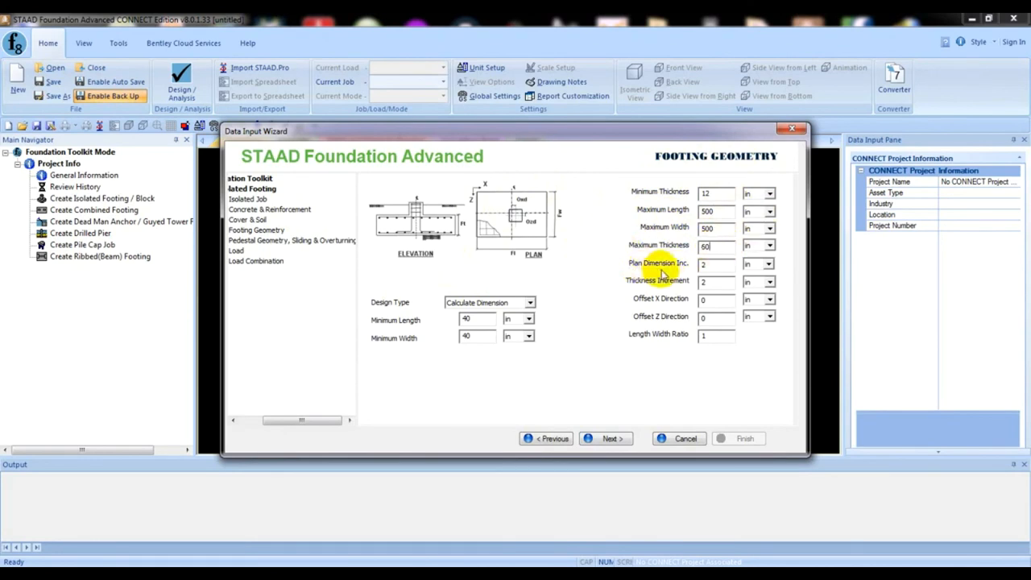
double_click(716, 263)
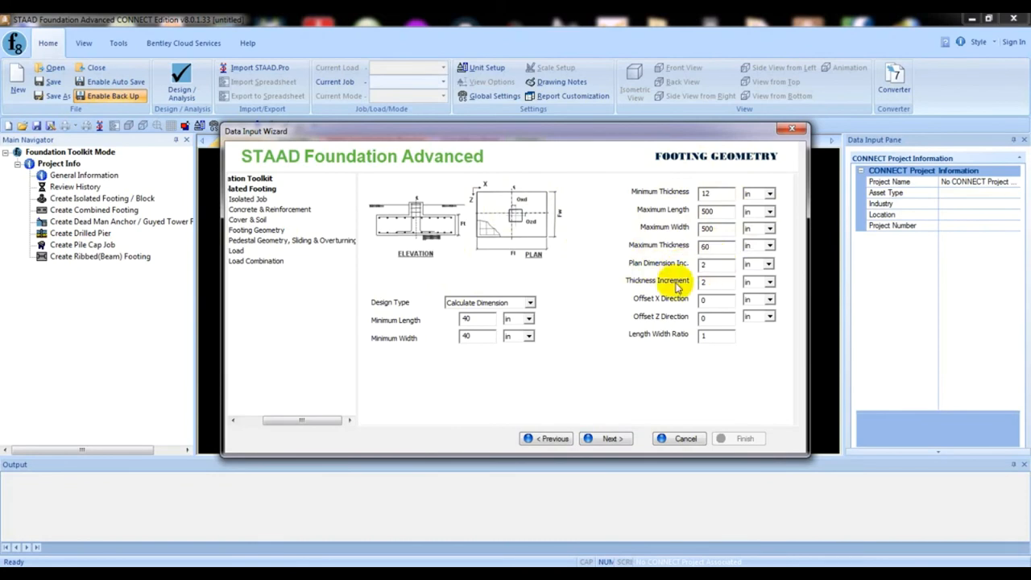
double_click(706, 281)
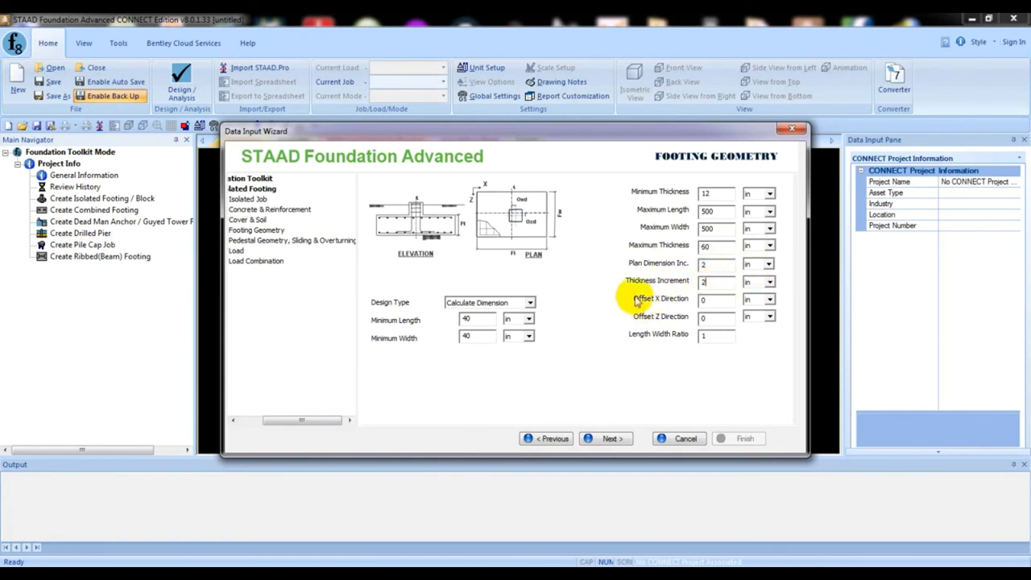
left_click(710, 300)
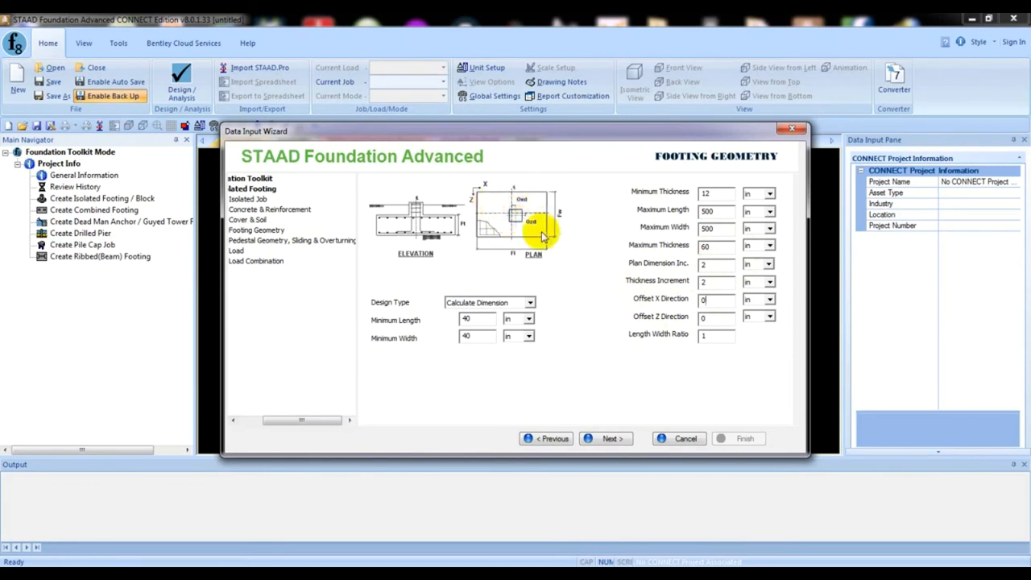
left_click_drag(708, 302, 684, 319)
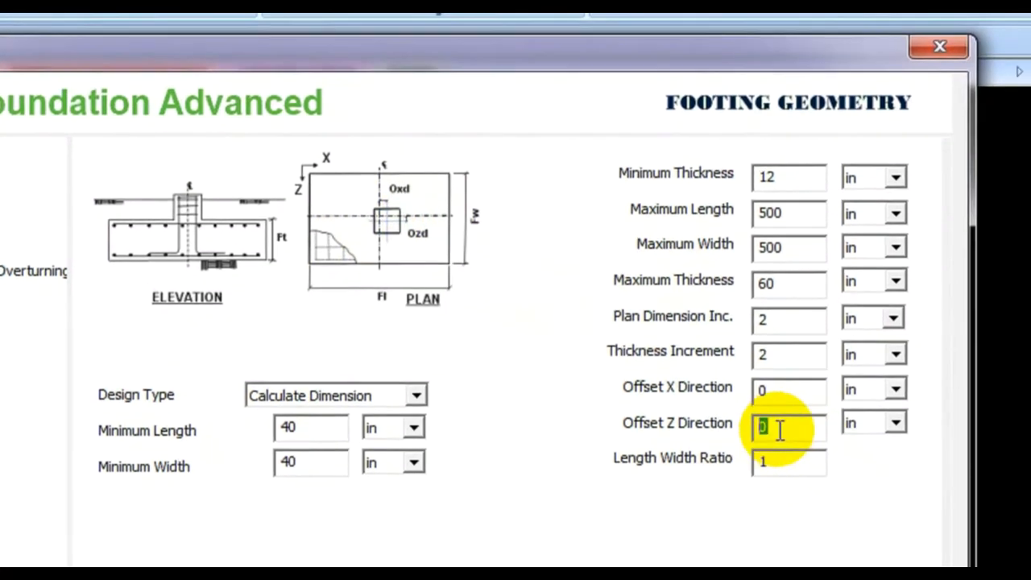
left_click(874, 476)
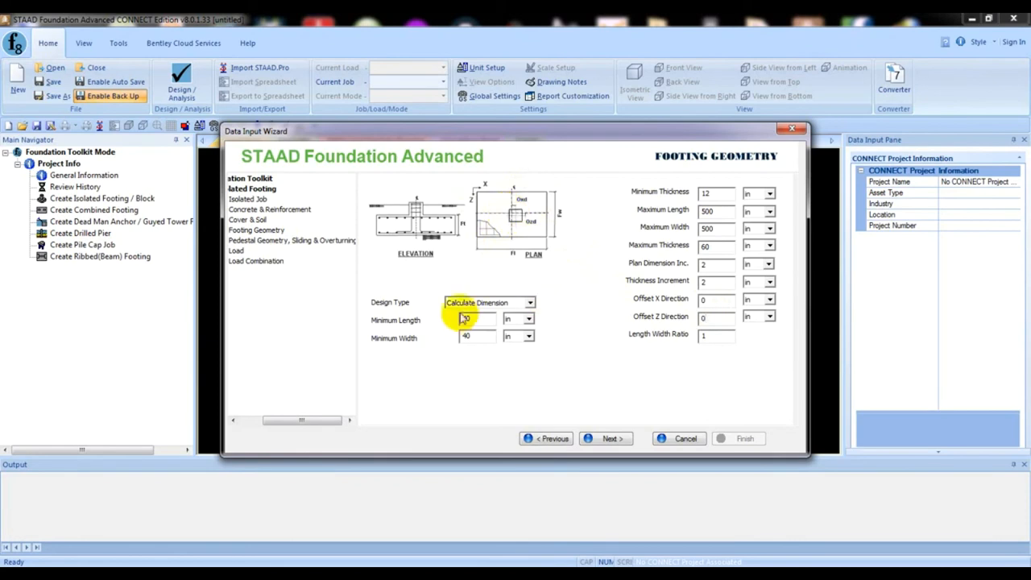
Examine the design types offered for the footing and keep Calculate Dimension selected.
left_click(494, 306)
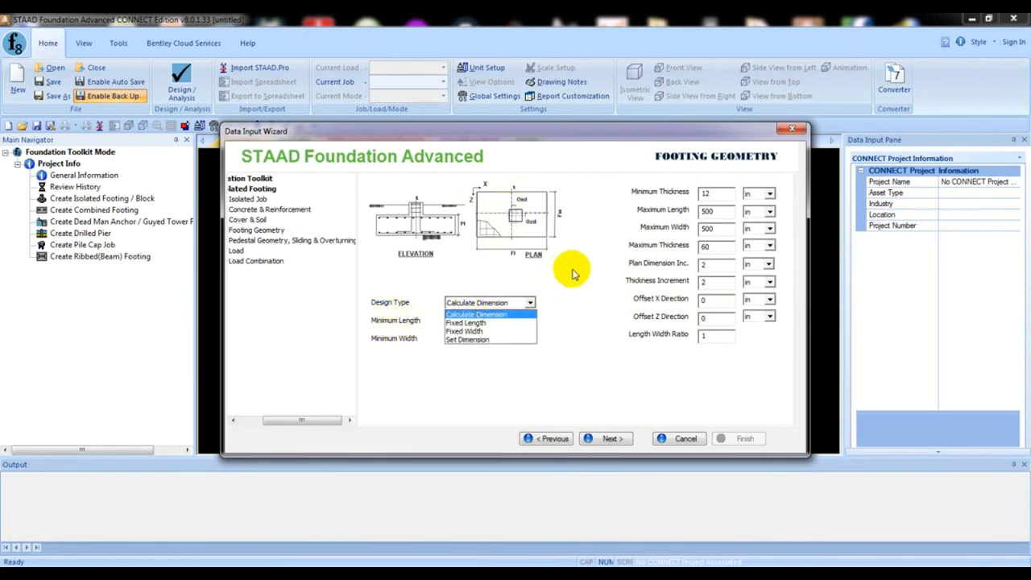
left_click(575, 273)
left_click(495, 305)
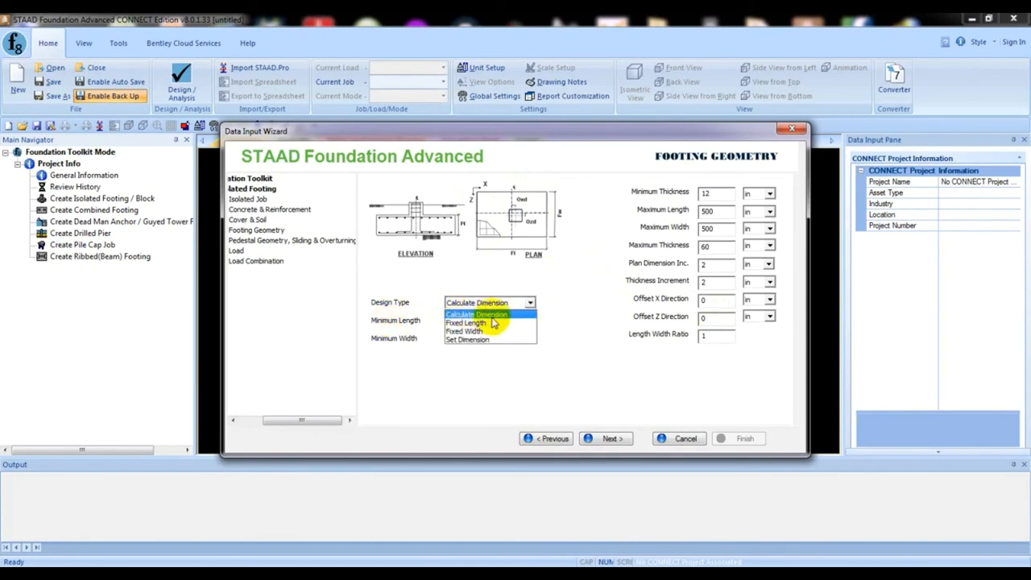
left_click(498, 314)
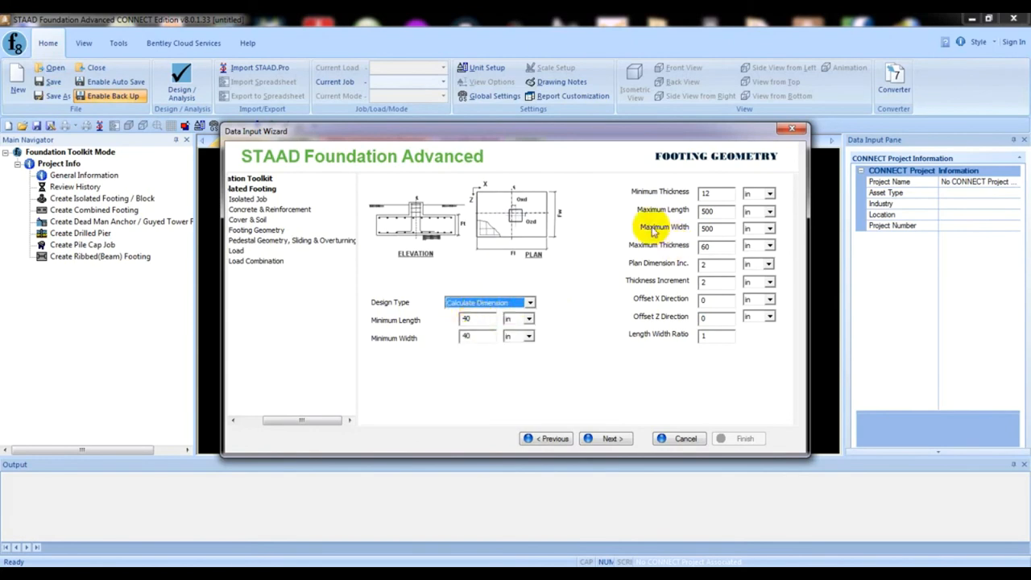
Change the footing's design type to Set Dimension and check the minimum length and width.
left_click(529, 303)
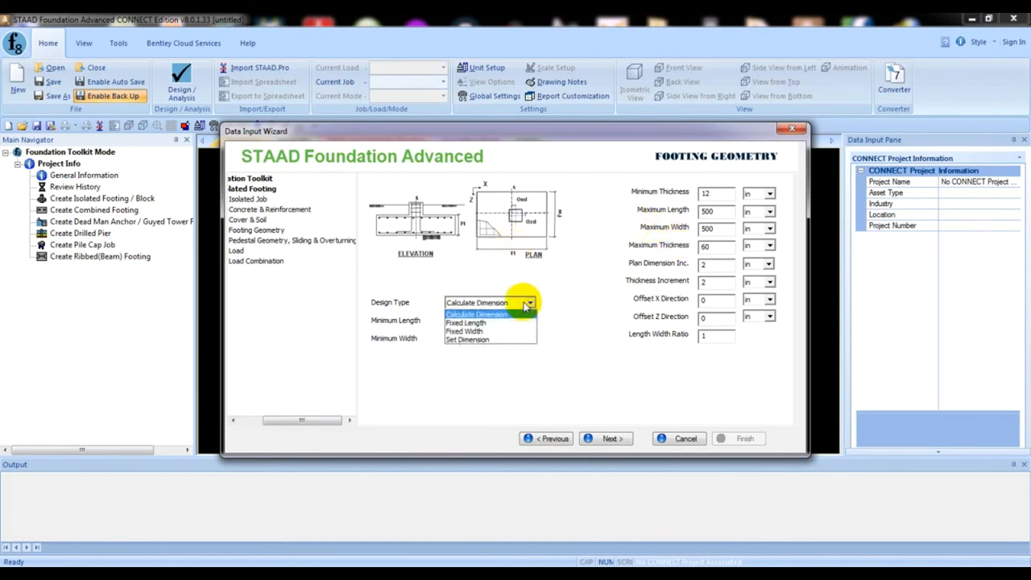
left_click(462, 346)
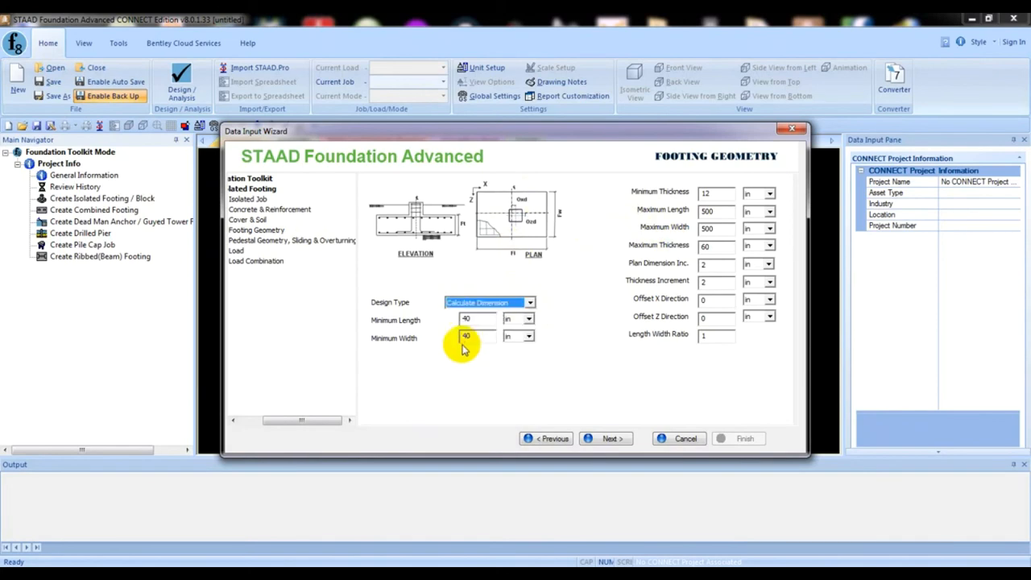
left_click(472, 303)
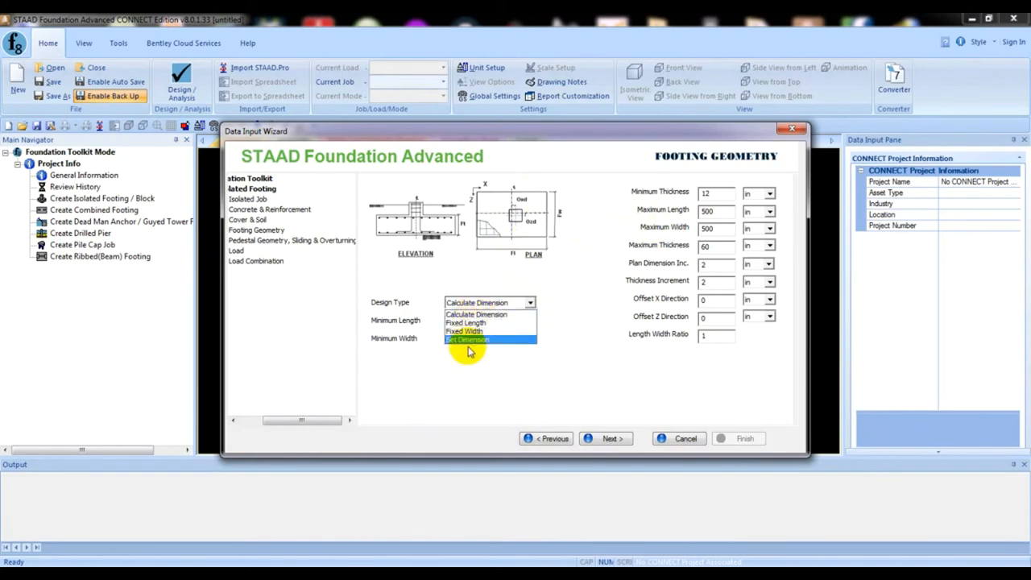
left_click(468, 338)
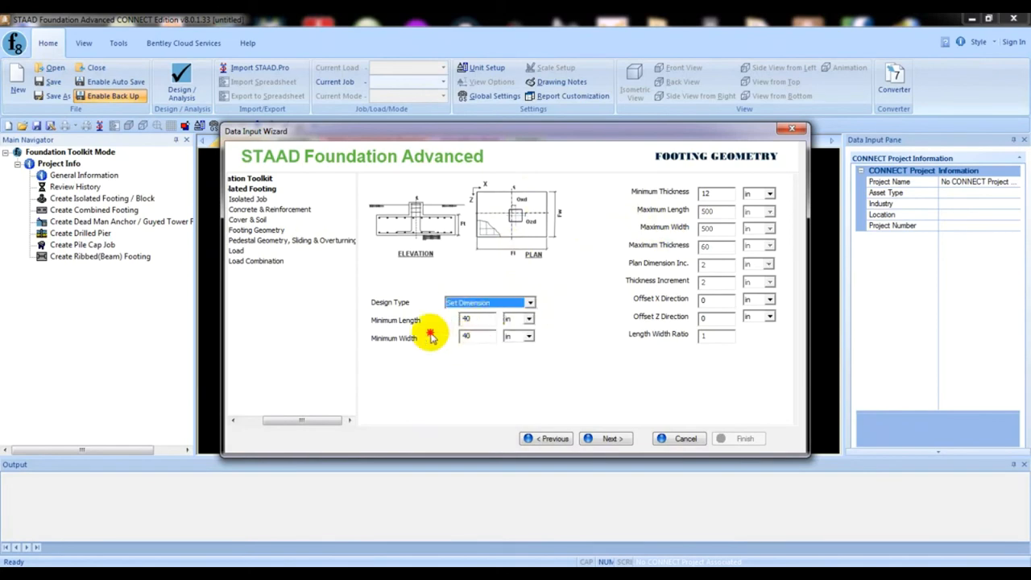
left_click_drag(481, 319, 440, 339)
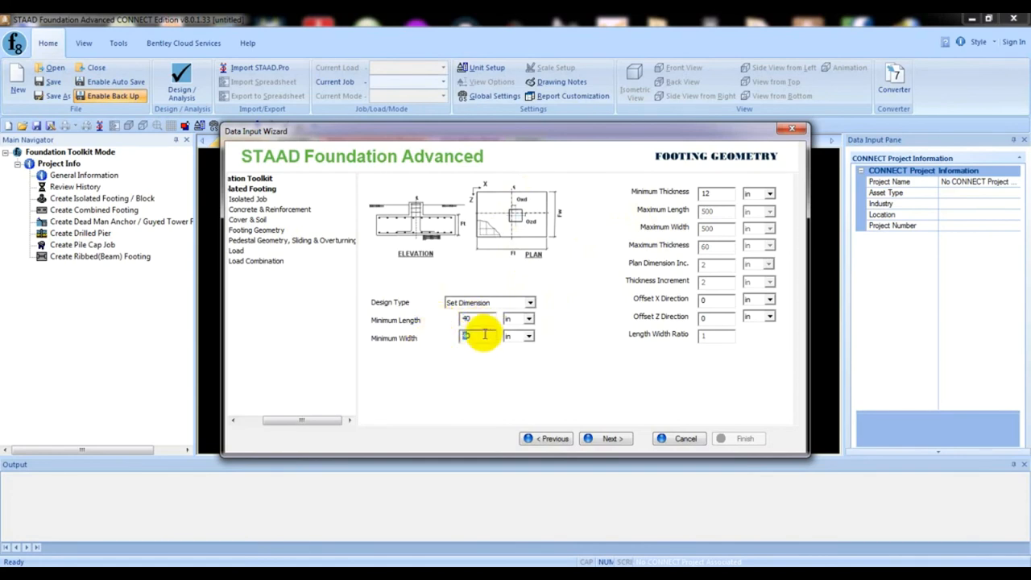
Return the footing's design type to Calculate Dimension, check the length-width ratio, and proceed to the pedestal geometry settings.
left_click(530, 303)
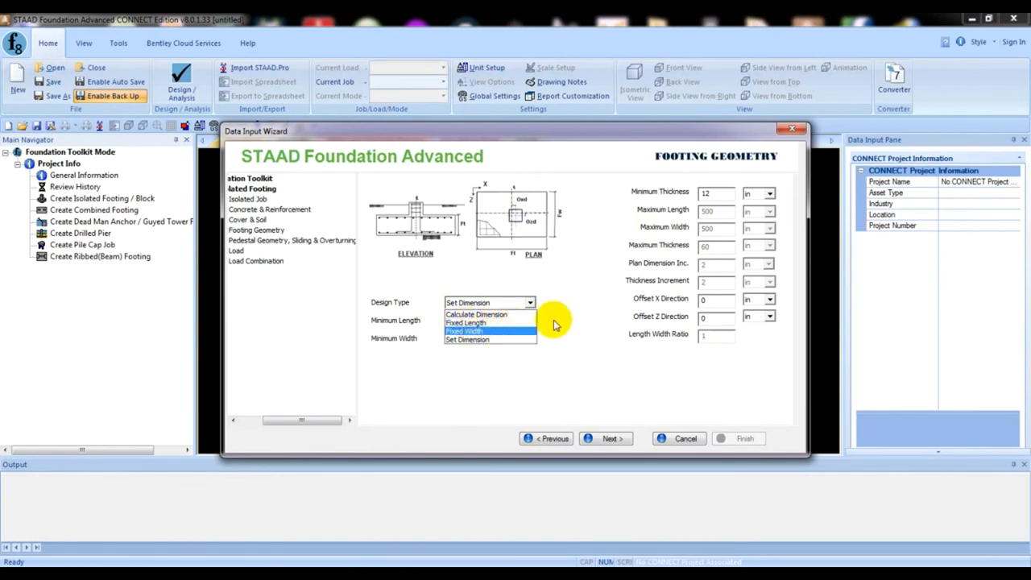
left_click(483, 315)
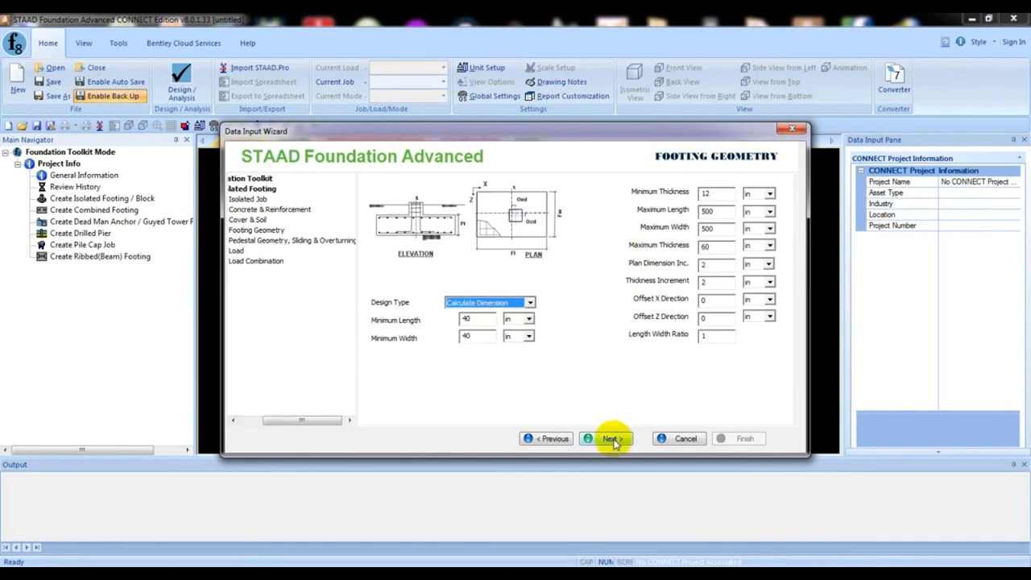
double_click(709, 336)
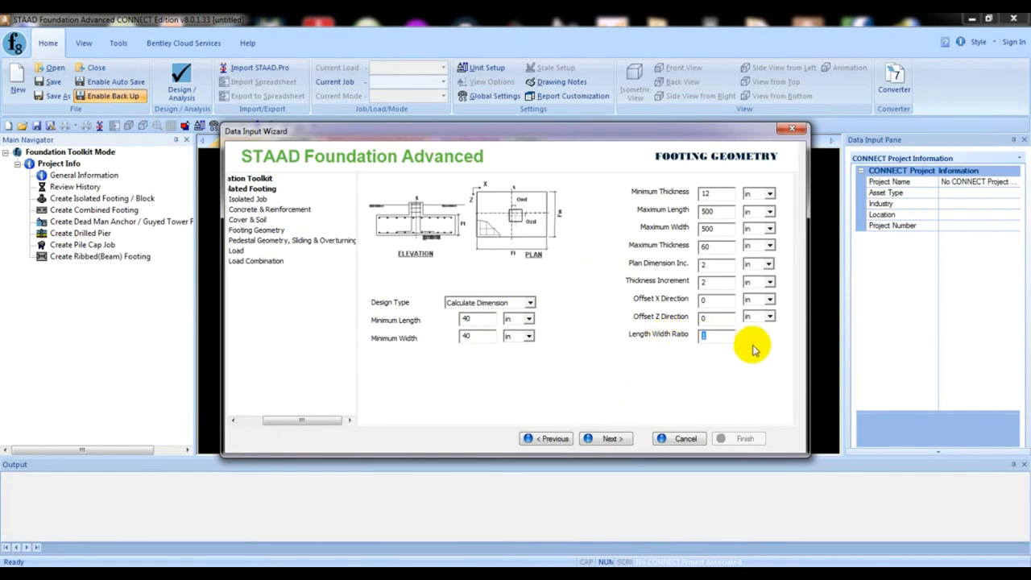
left_click(712, 338)
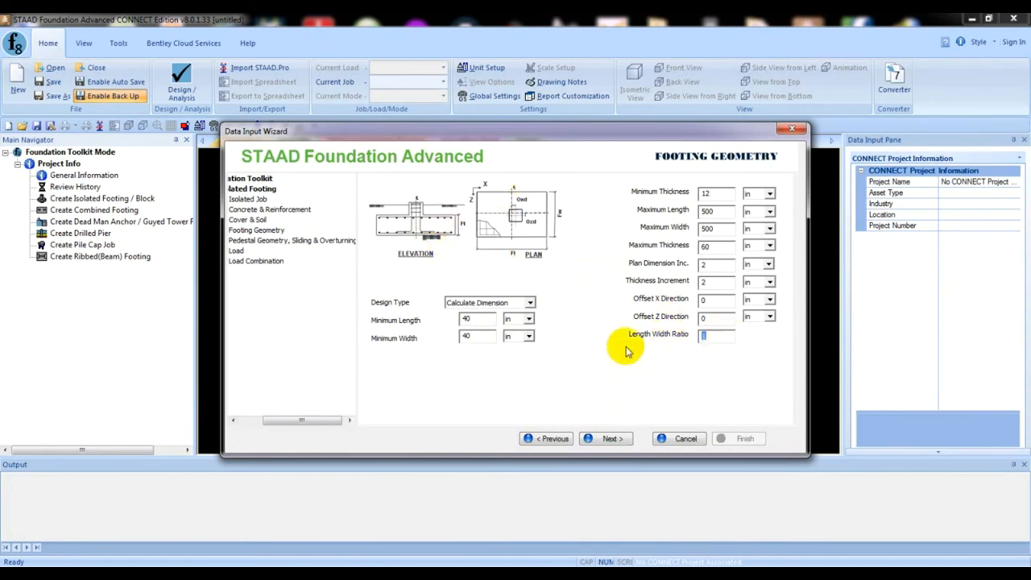
double_click(714, 336)
left_click(610, 439)
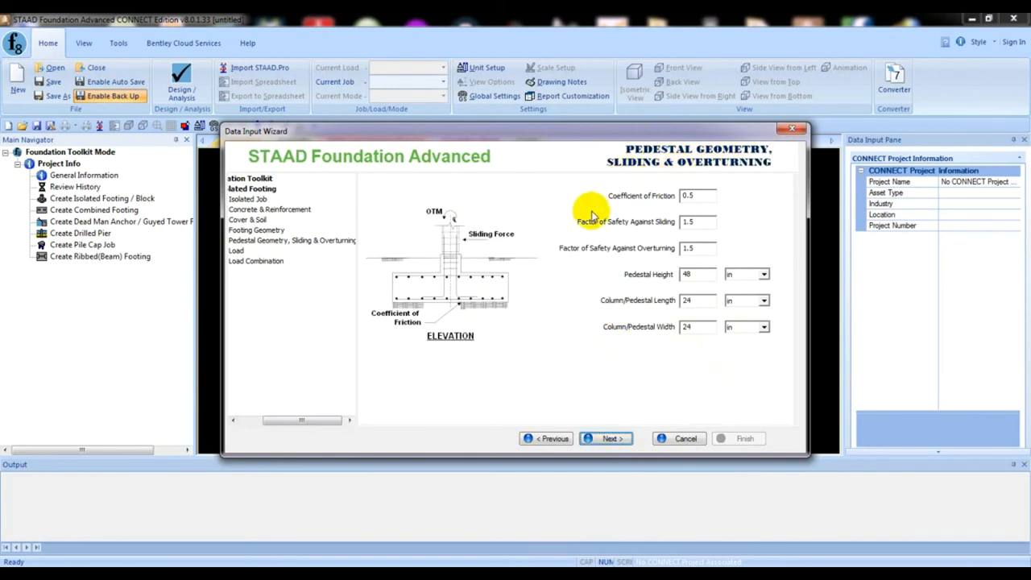
Check the friction coefficient, sliding and overturning safety factors and pedestal dimensions, and proceed to the load settings.
double_click(689, 197)
double_click(695, 222)
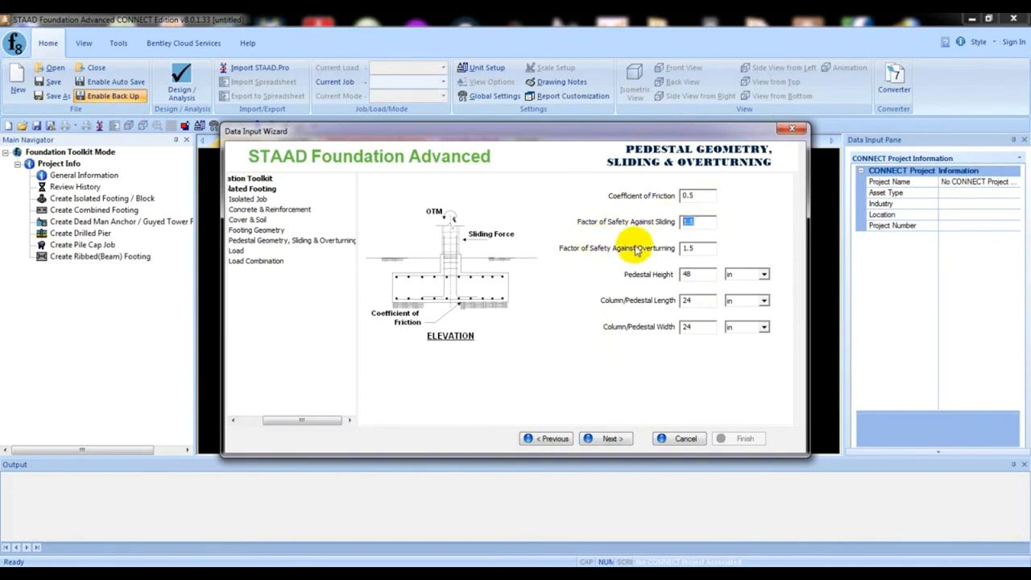
double_click(686, 248)
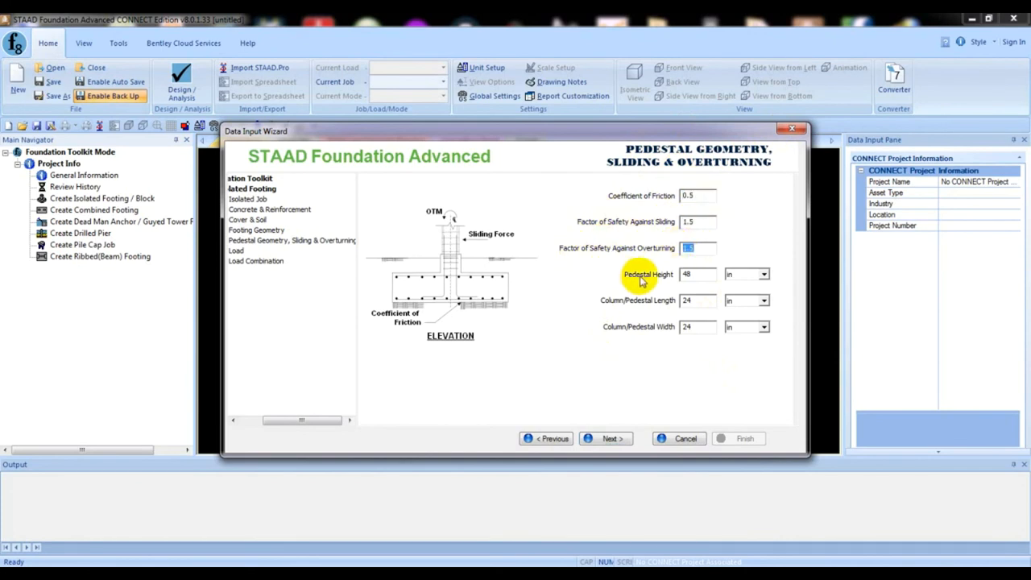
double_click(693, 274)
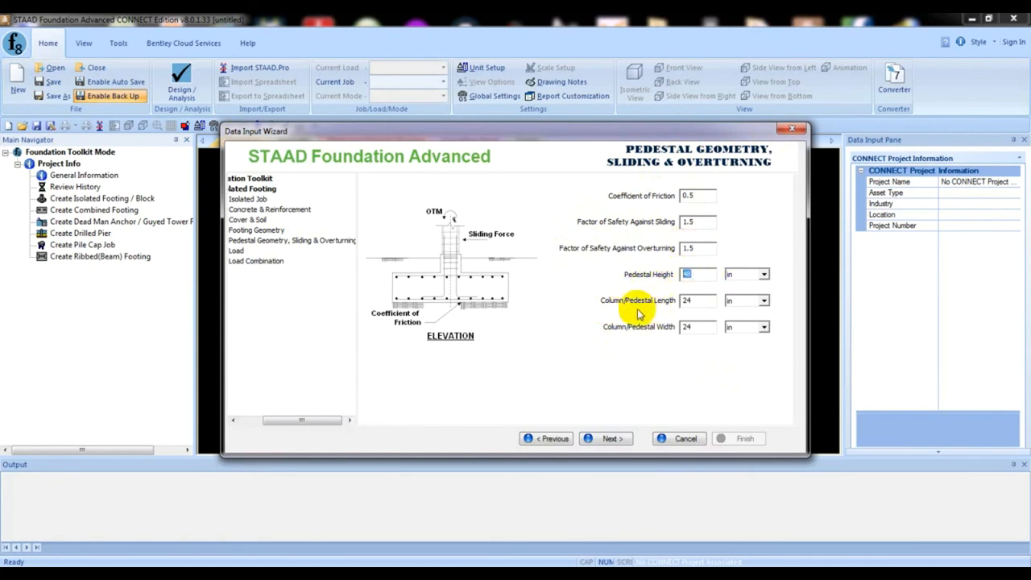
key("Tab")
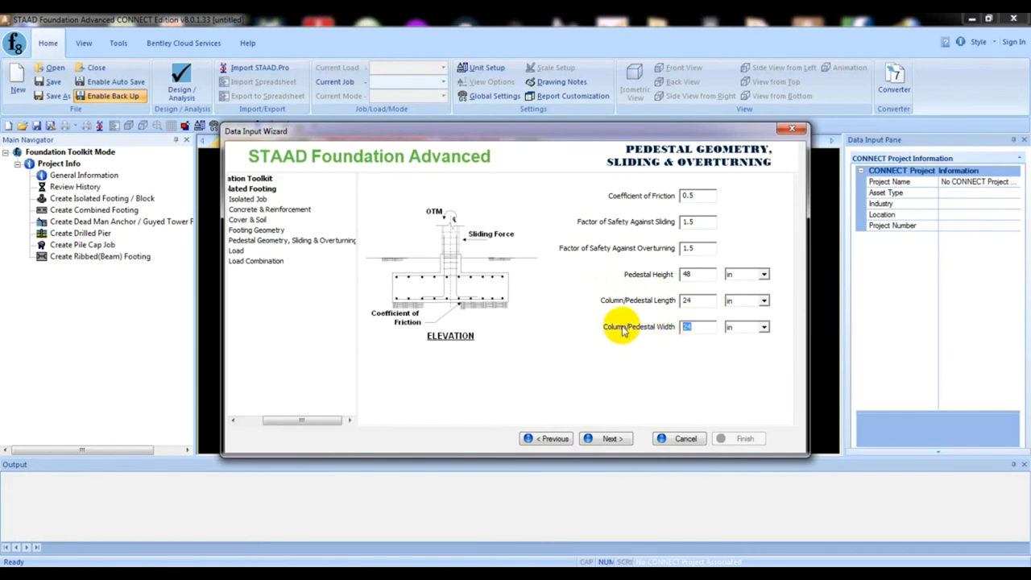
key("Tab")
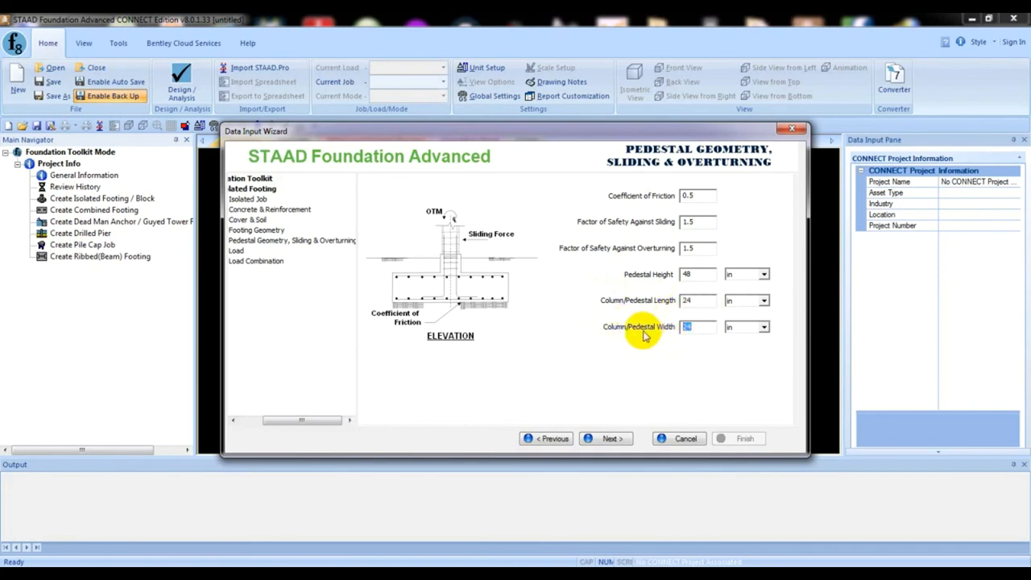
left_click(609, 440)
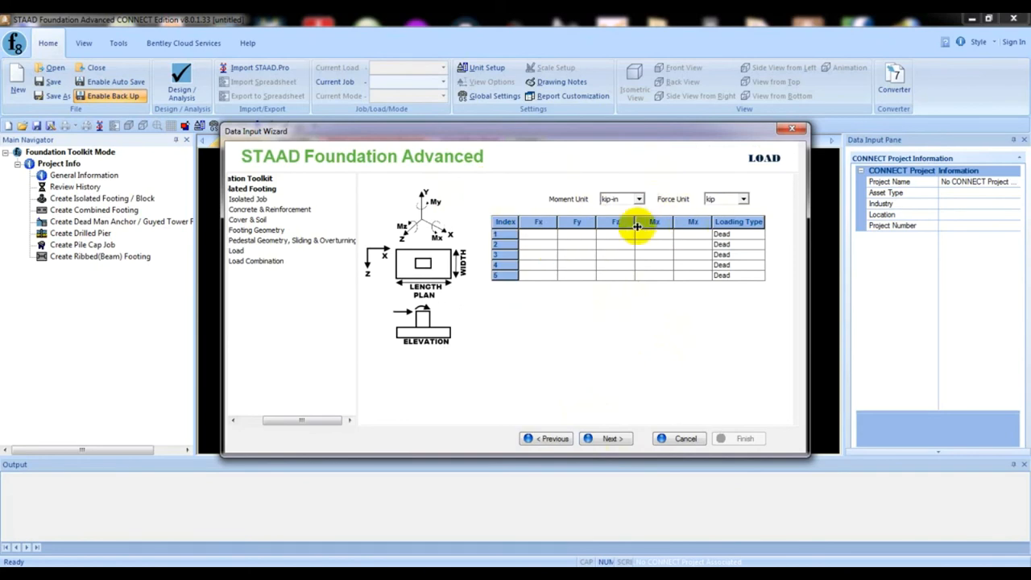
Define load 1 as a Dead load with Fy -200 kip and Mz 40 kip-in.
left_click(540, 235)
left_click(570, 244)
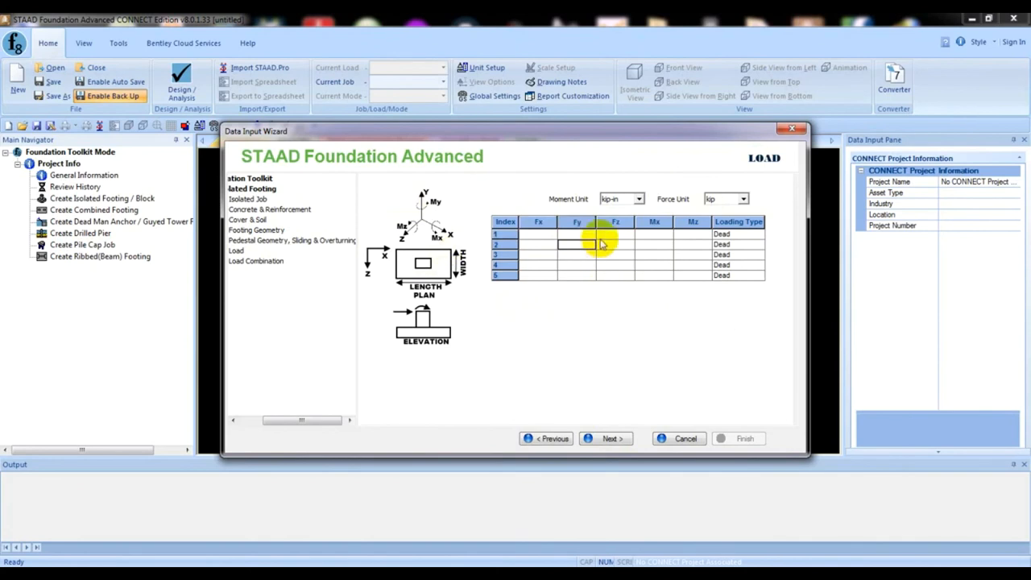
left_click(579, 235)
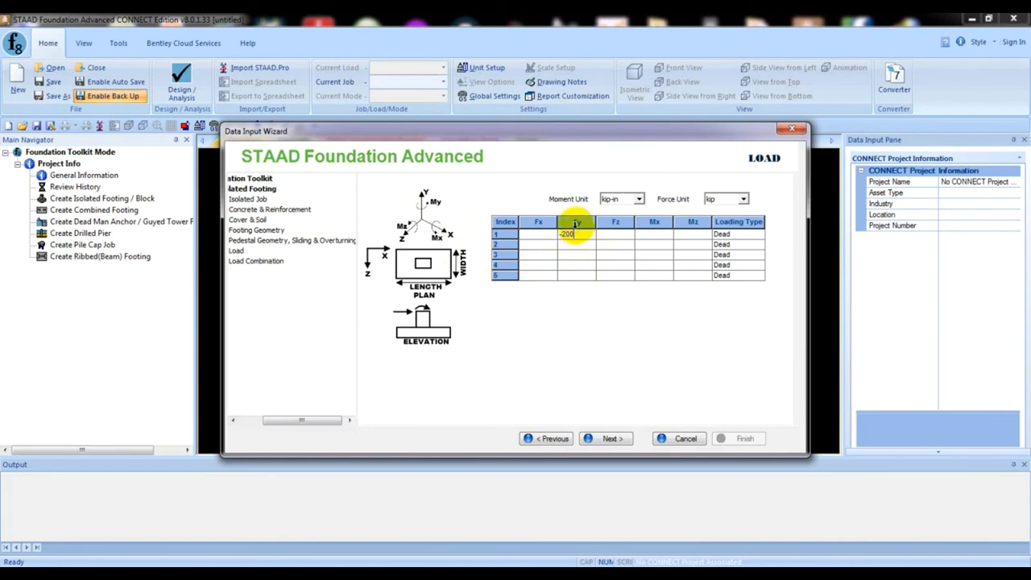
left_click(658, 235)
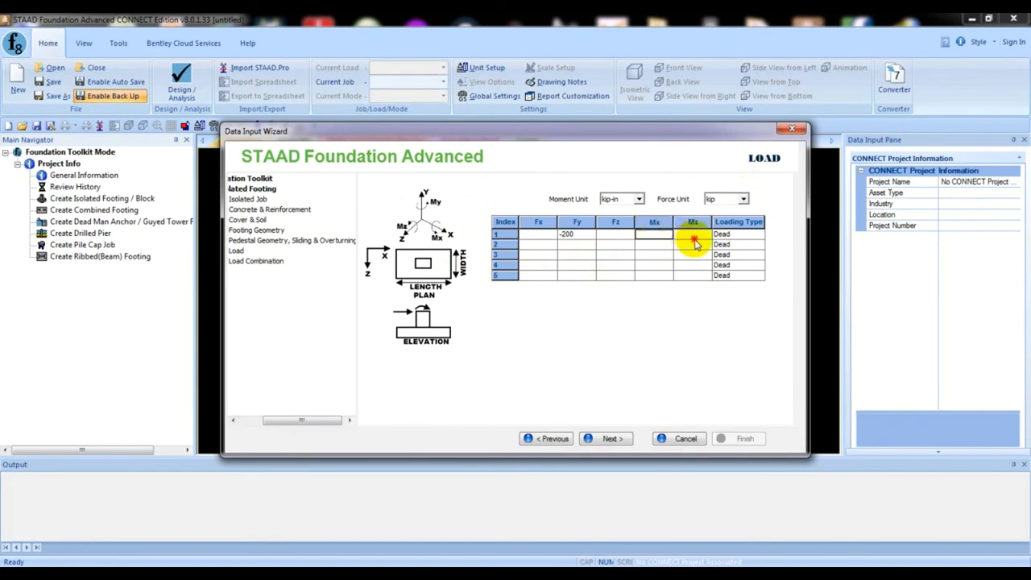
left_click(691, 236)
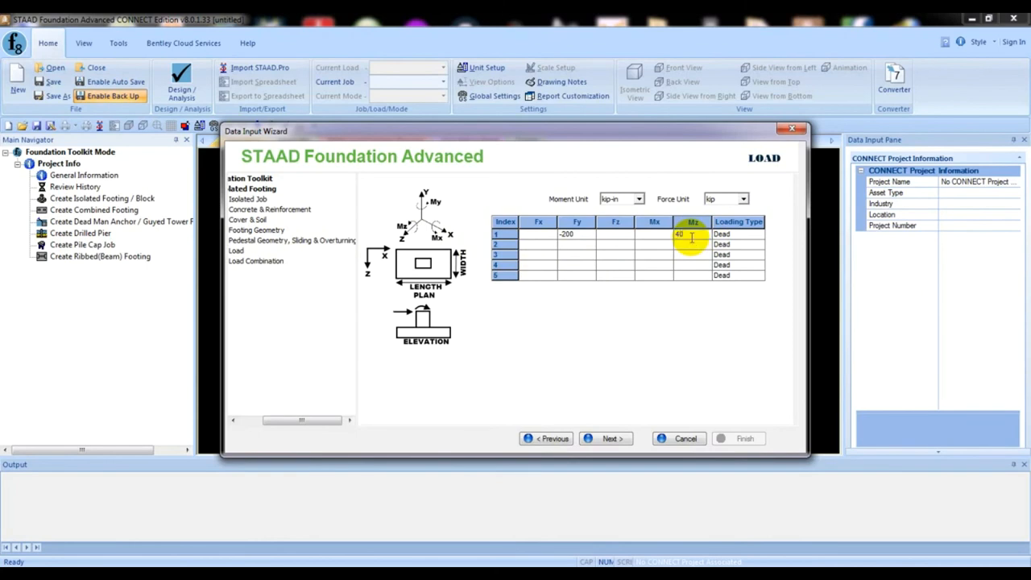
type("40")
left_click(729, 237)
left_click(733, 239)
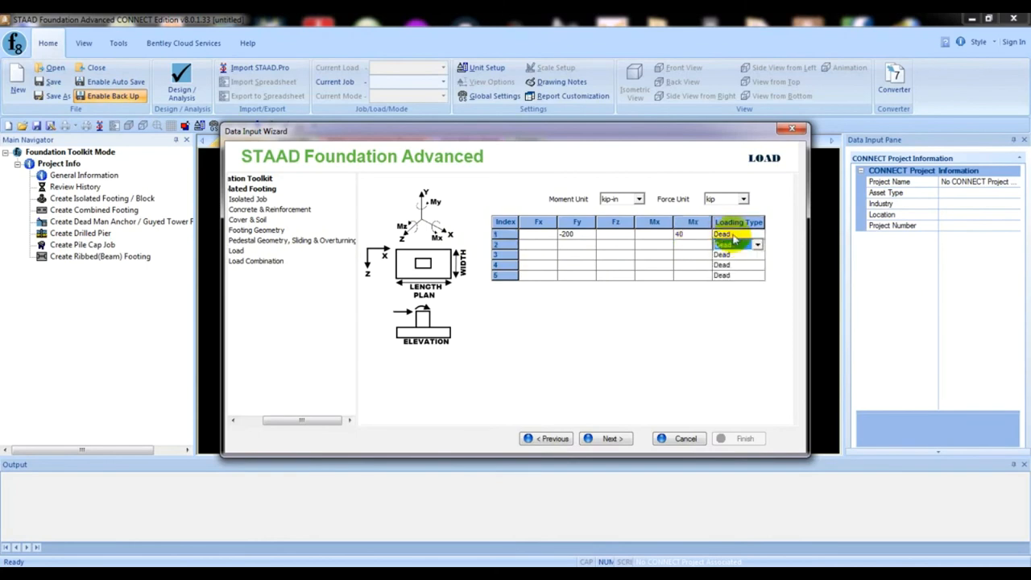
left_click(735, 235)
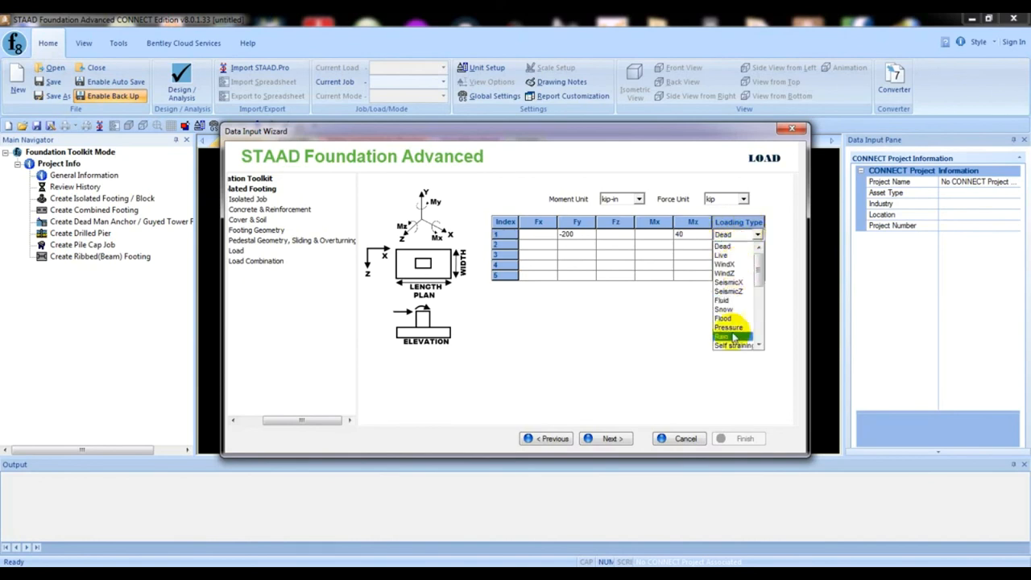
left_click(725, 247)
Define load 2 as a Live load with Fy -150 kip and Mz 35 kip-in.
left_click(566, 243)
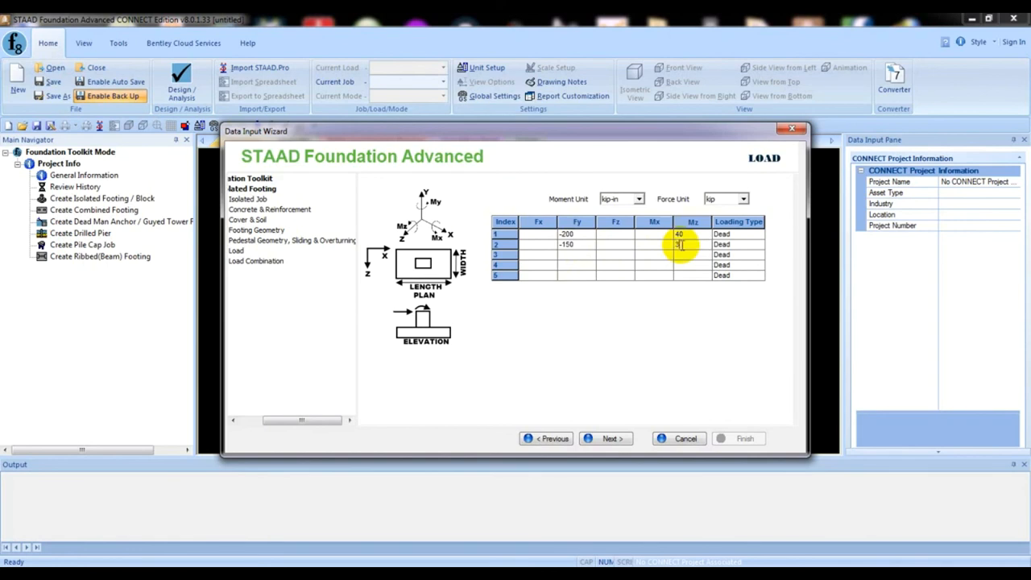
left_click(734, 246)
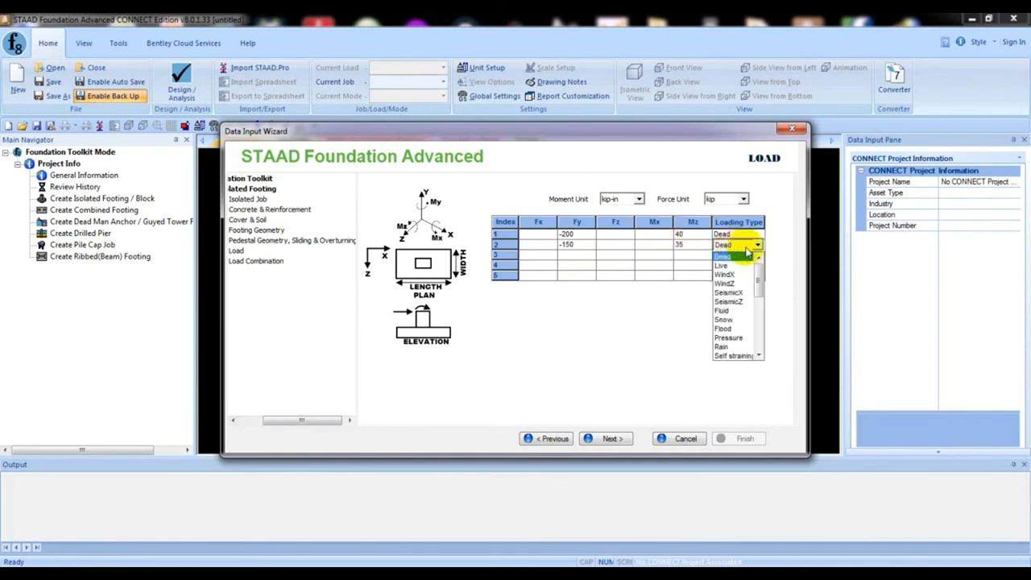
left_click(728, 266)
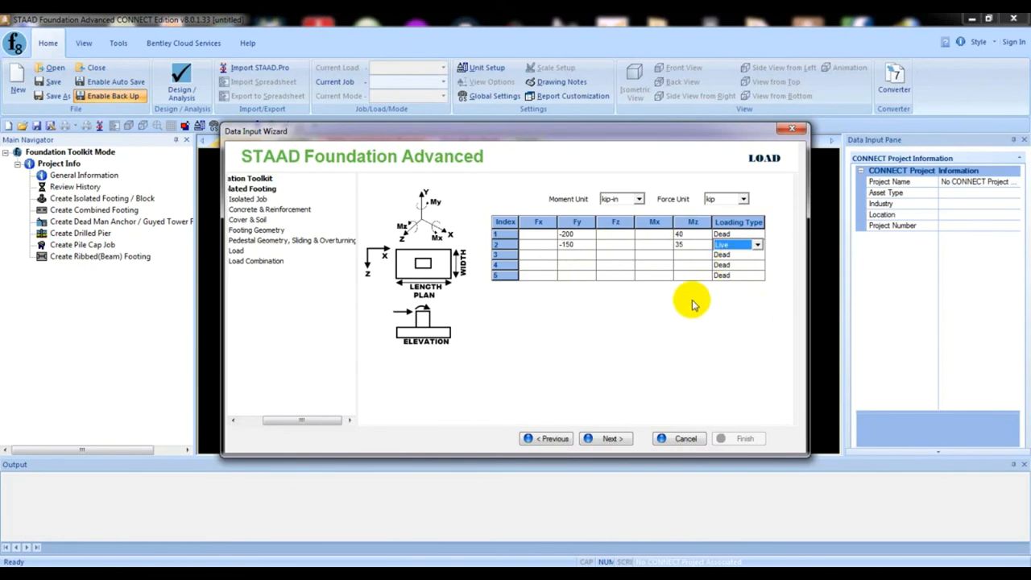
Keep kip-in as the moment unit and kip as the force unit, and proceed to the load combinations.
left_click(625, 200)
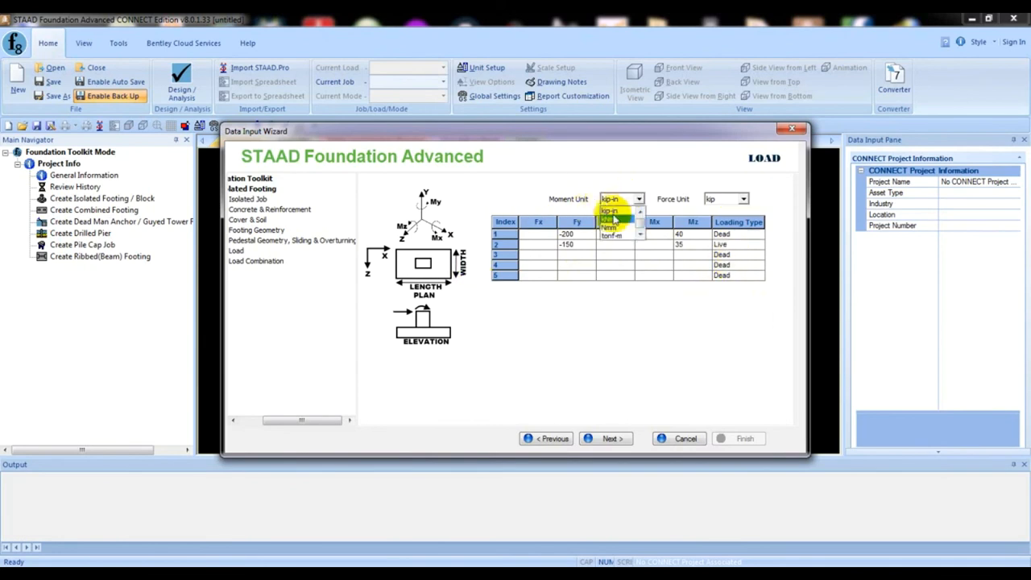
left_click(612, 209)
left_click(722, 199)
left_click(710, 211)
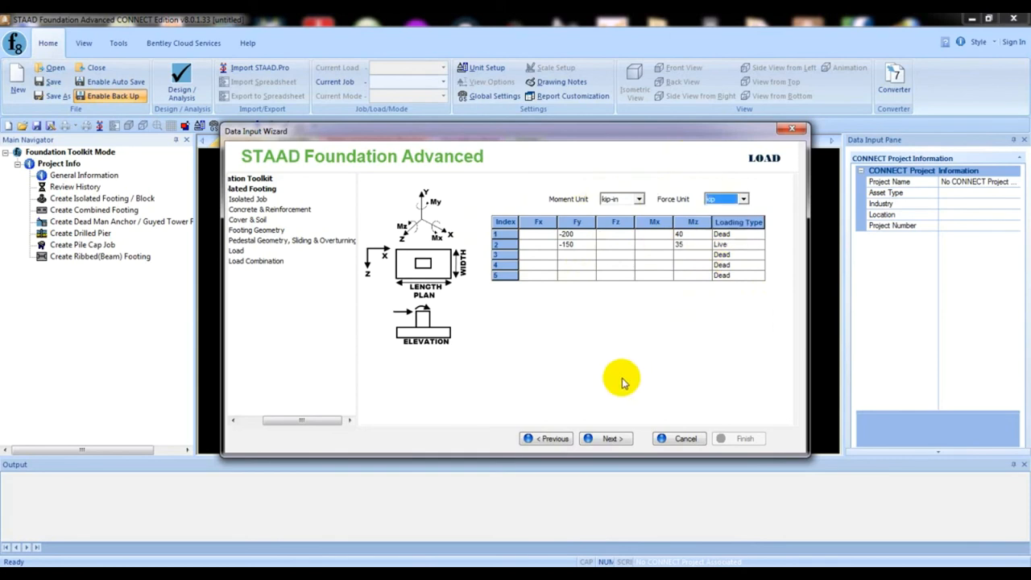
left_click(612, 438)
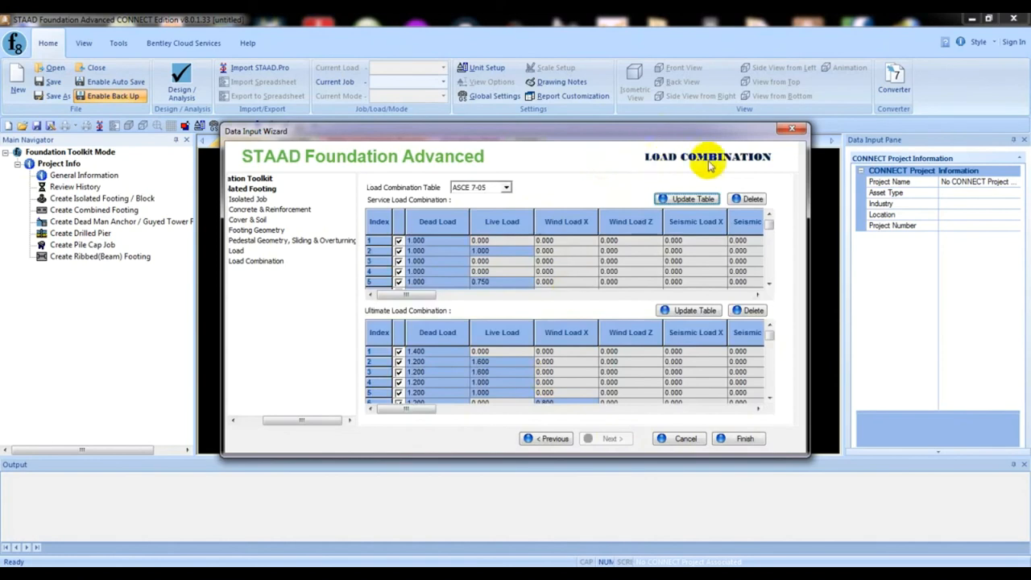
Update the service and ultimate load combination tables to ASCE 7-05 and finish the data input wizard.
left_click(470, 187)
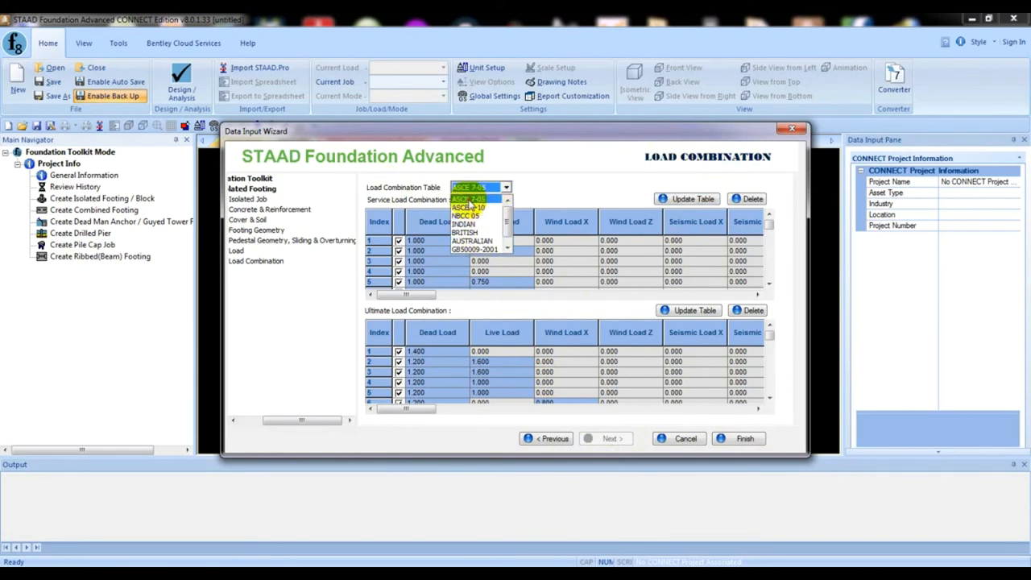
left_click(469, 201)
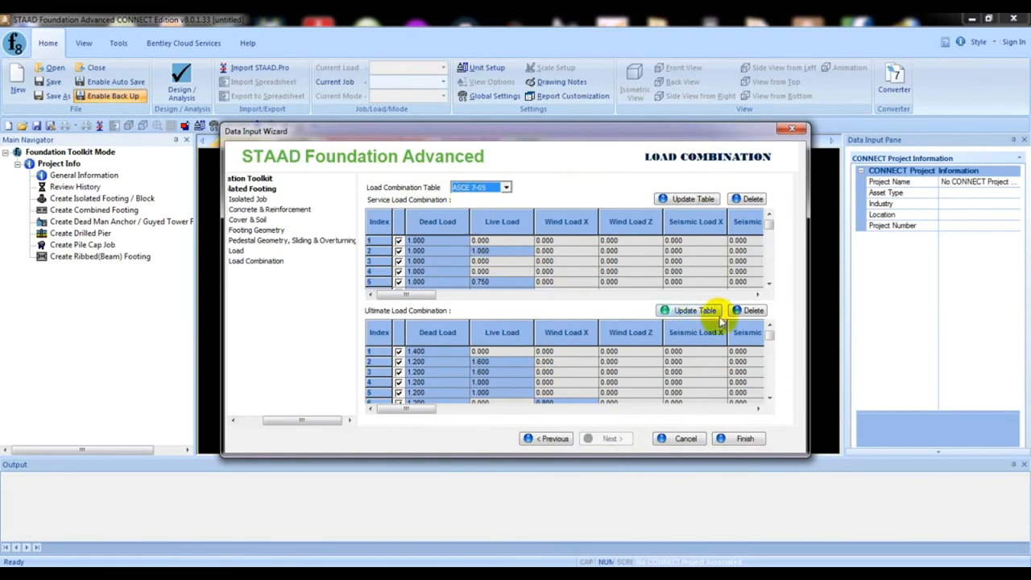
left_click(686, 200)
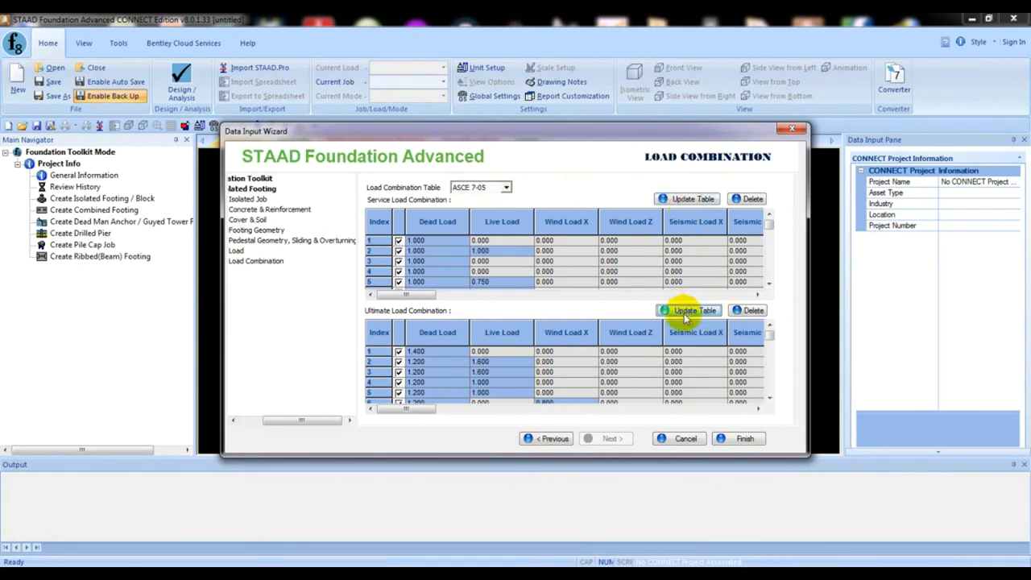
left_click(680, 313)
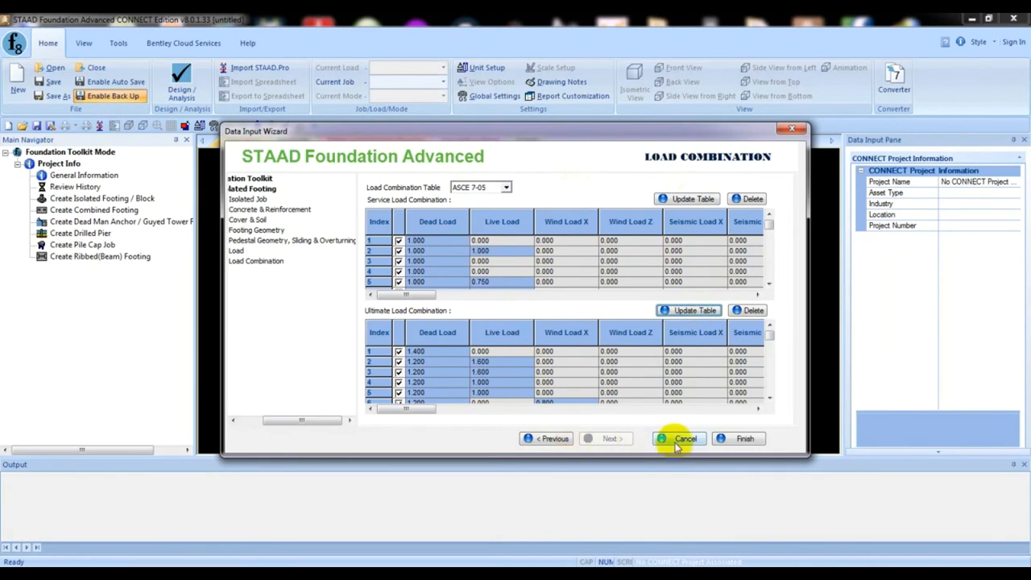
left_click(745, 440)
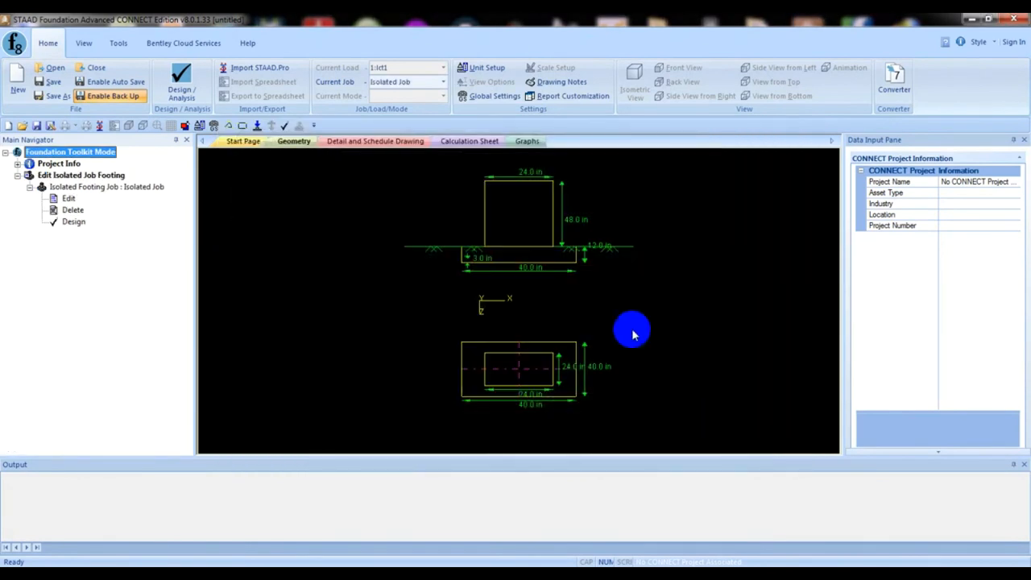
Examine the footing and pedestal dimensions in the elevation and plan geometry drawings.
middle_click_drag(502, 272, 501, 274)
scroll(552, 232, "up", 2)
scroll(538, 246, "down", 2)
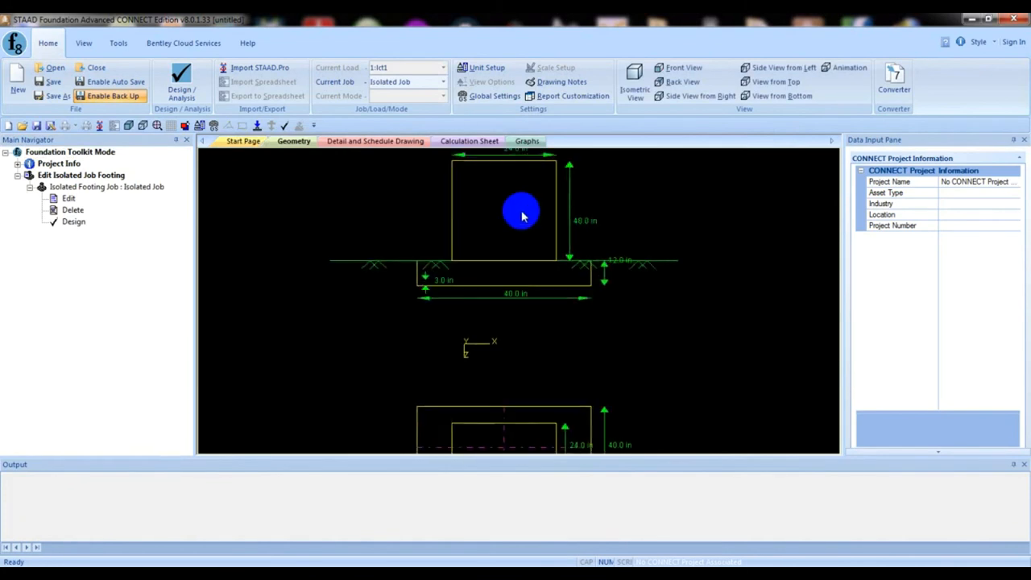
scroll(546, 292, "down", 2)
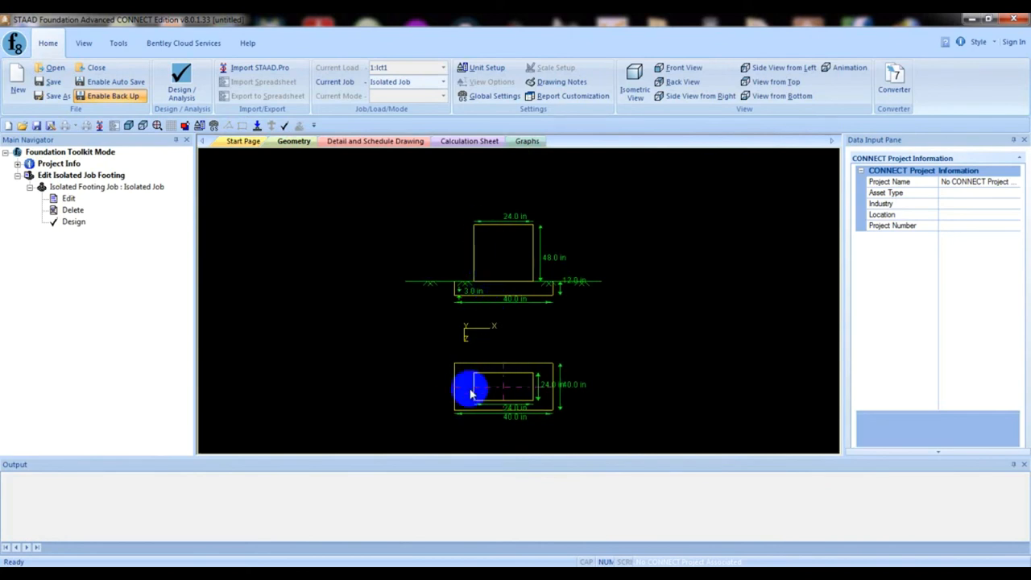
mouse_move(483, 394)
middle_mouse_down()
mouse_move(569, 353)
mouse_move(530, 380)
middle_mouse_up()
scroll(483, 255, "up", 3)
scroll(484, 255, "down", 3)
middle_click_drag(532, 308, 522, 313)
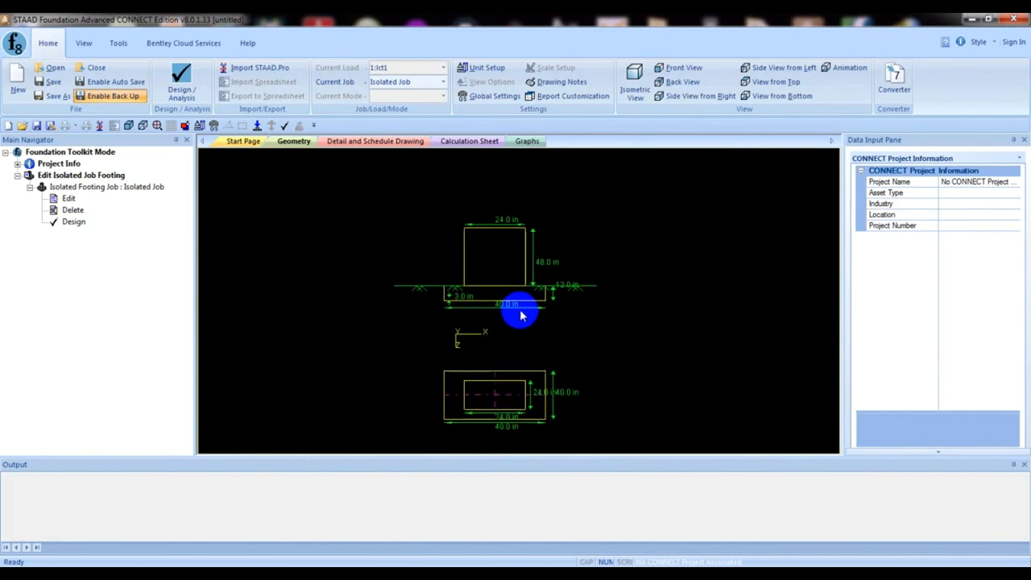
Run the design and analysis of the isolated footing job.
left_click(179, 74)
left_click(181, 77)
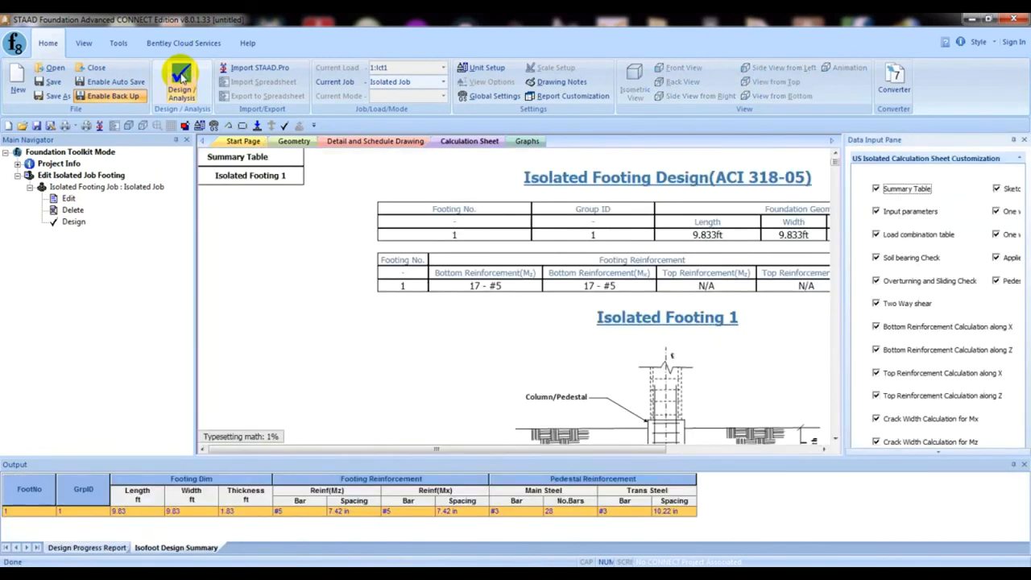
Review the elevation and plan sketches in the calculation sheet, widening the sheet's viewing area.
scroll(472, 308, "down", 4)
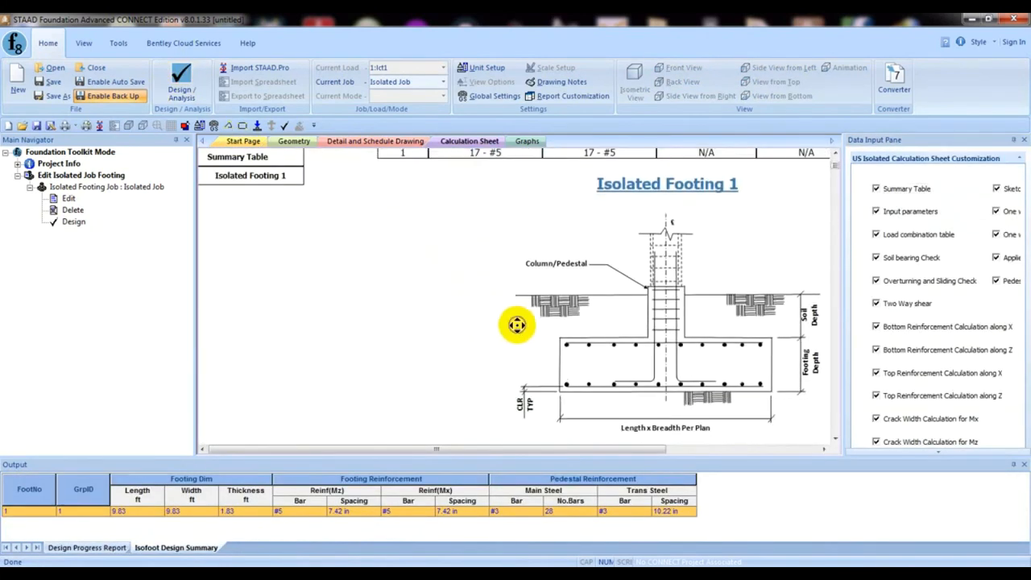
scroll(713, 272, "down", 5)
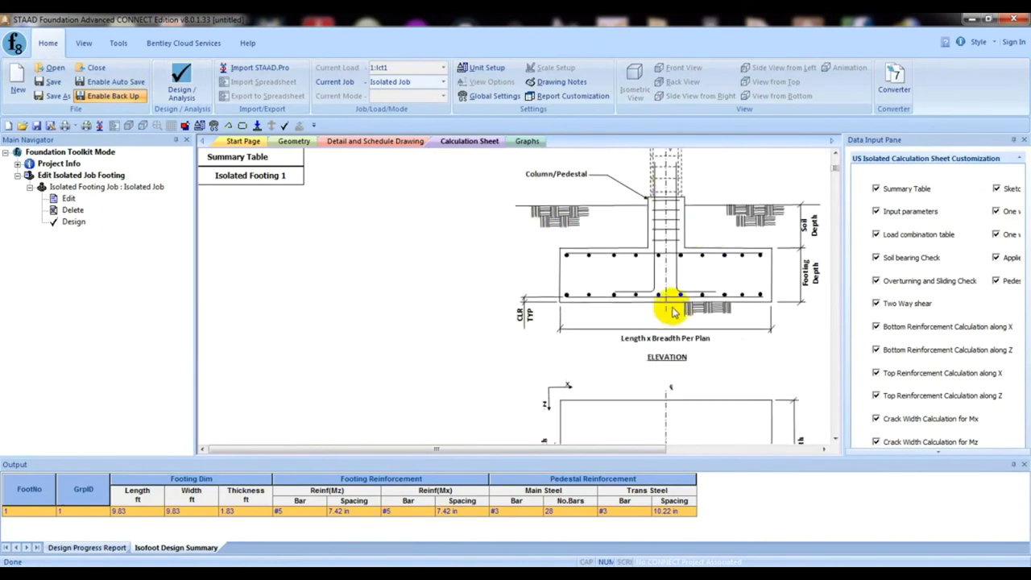
left_click_drag(843, 320, 927, 324)
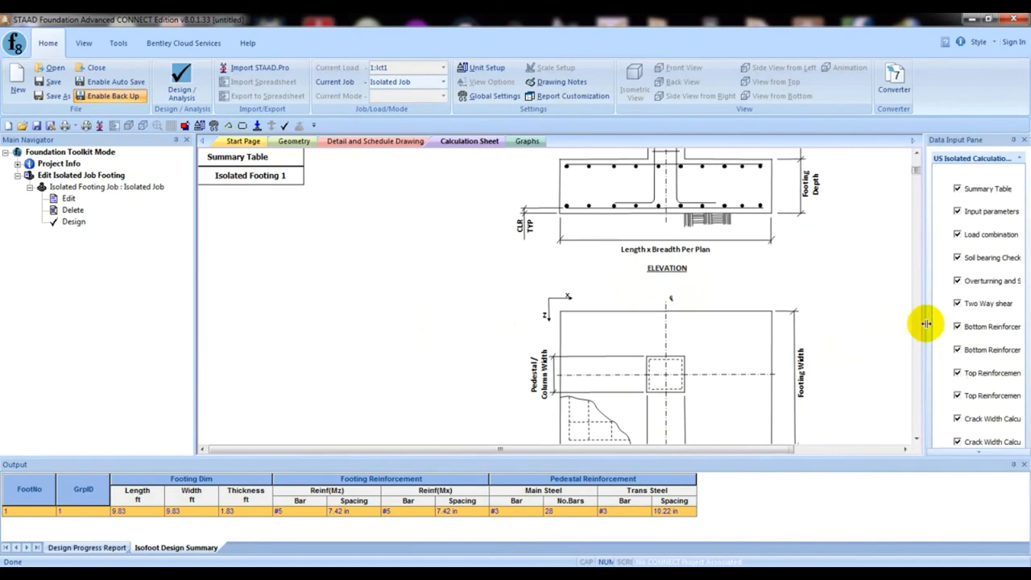
Review the calculation sheet from the footing size and load combinations through the stability, shear, reinforcement and pedestal checks.
scroll(681, 290, "down", 15)
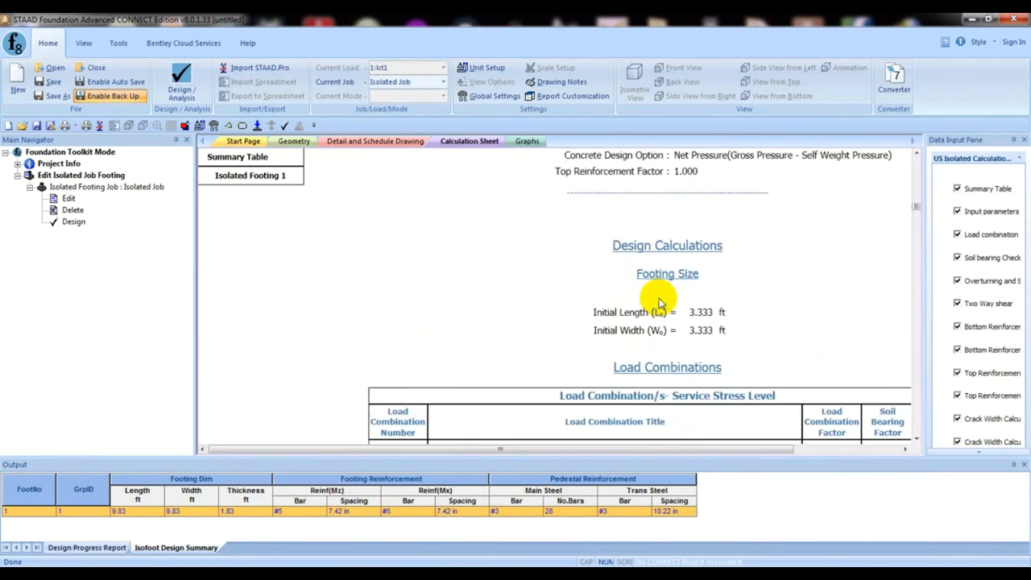
scroll(659, 302, "down", 7)
scroll(660, 300, "down", 20)
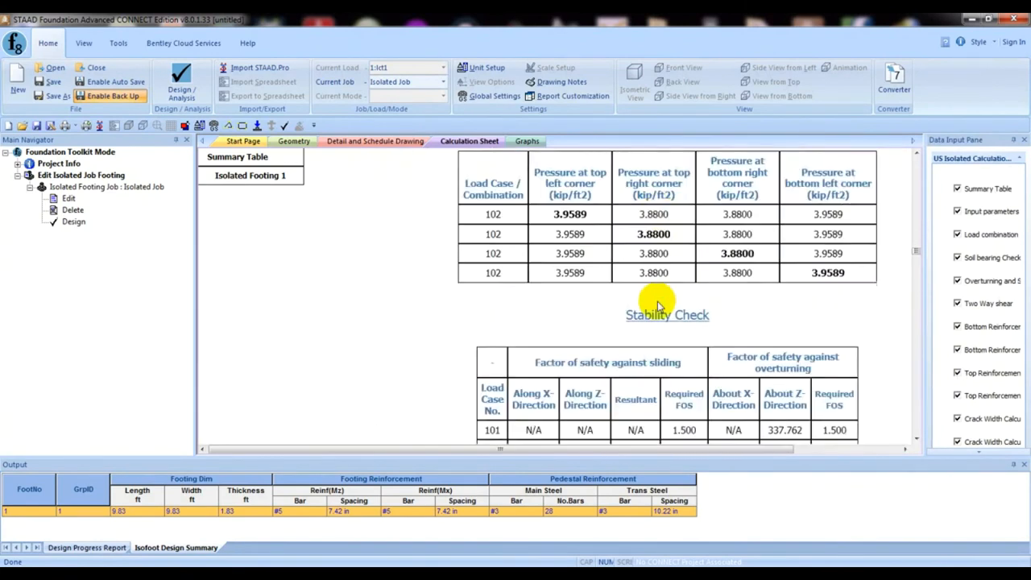
scroll(659, 307, "down", 20)
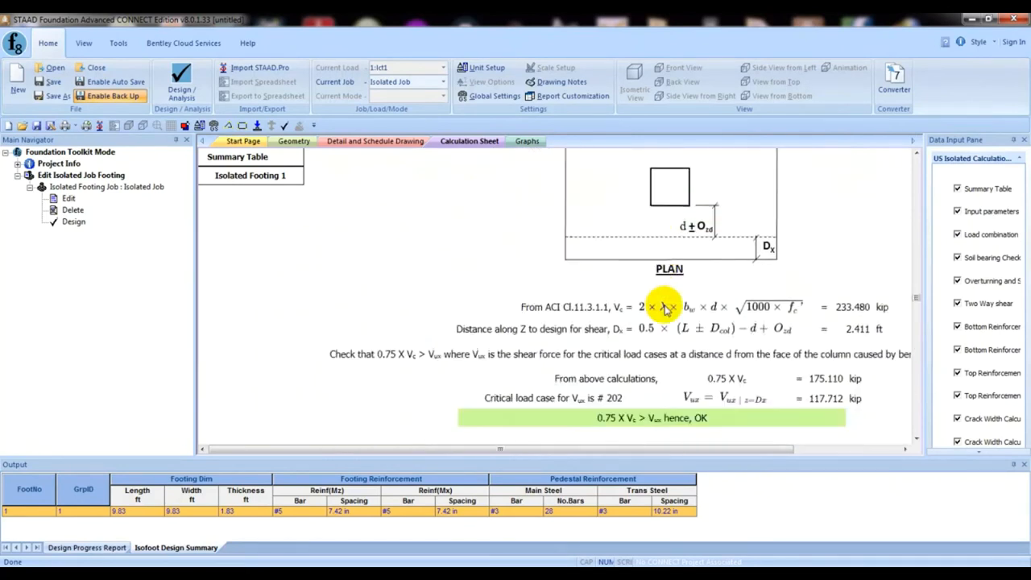
scroll(665, 313, "down", 20)
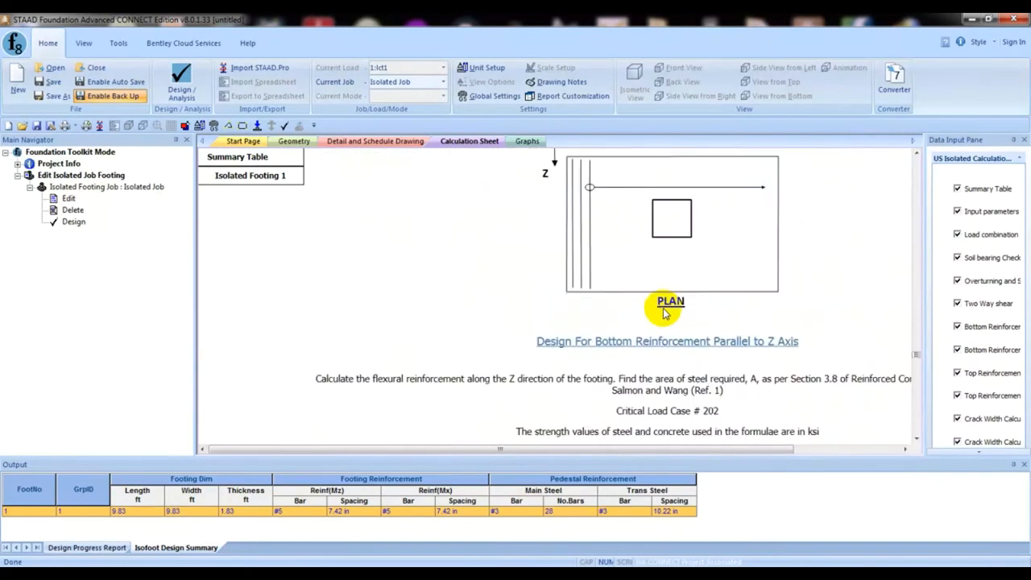
scroll(664, 314, "down", 20)
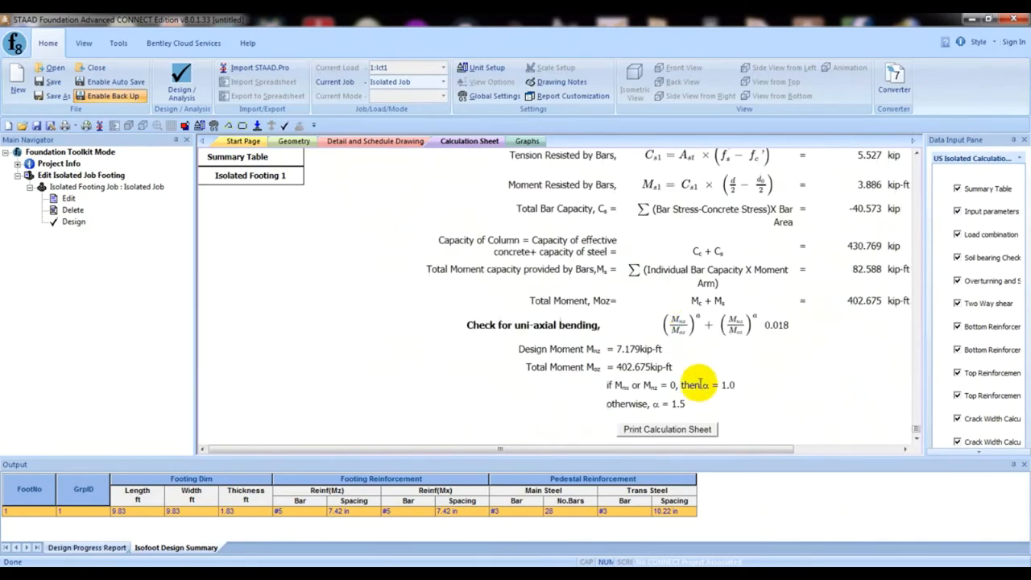
Open the footing's detail drawing and examine its plan and elevation views.
left_click(365, 143)
scroll(364, 285, "up", 3)
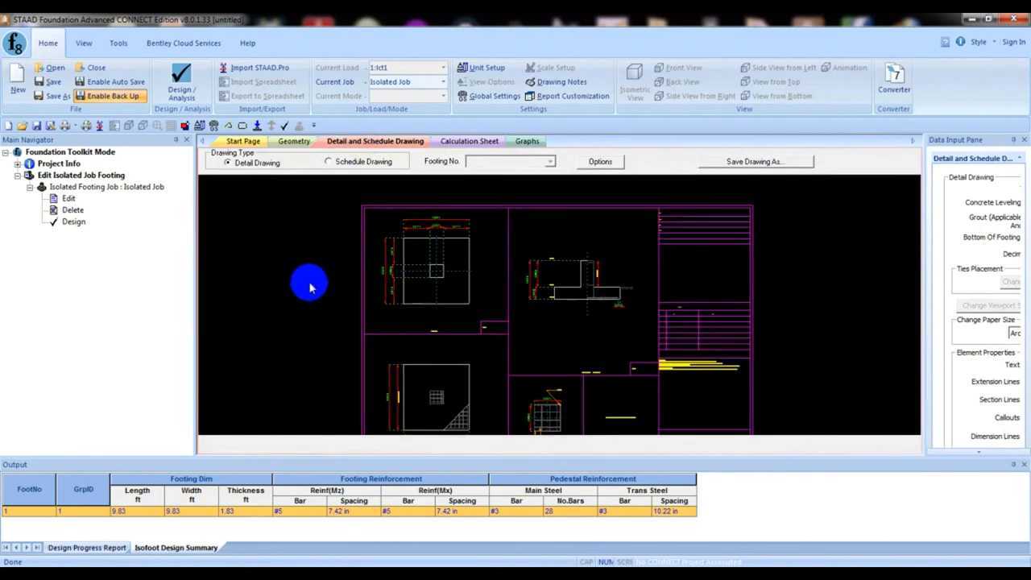
middle_click_drag(442, 284, 258, 226)
middle_click_drag(729, 266, 647, 306)
scroll(621, 256, "up", 2)
mouse_move(590, 240)
middle_mouse_down()
mouse_move(591, 255)
mouse_move(626, 223)
middle_mouse_up()
scroll(610, 278, "down", 4)
scroll(610, 289, "down", 1)
Examine the pedestal section view and its reinforcement callouts in the detail drawing.
middle_click_drag(599, 308, 602, 235)
middle_click_drag(577, 328, 595, 274)
scroll(540, 318, "up", 1)
scroll(589, 299, "up", 1)
scroll(557, 341, "up", 1)
mouse_move(561, 327)
middle_mouse_down()
mouse_move(557, 260)
mouse_move(532, 311)
mouse_move(526, 265)
mouse_move(512, 315)
mouse_move(521, 286)
middle_mouse_up()
scroll(528, 285, "up", 1)
scroll(521, 285, "down", 2)
scroll(521, 298, "down", 1)
mouse_move(521, 372)
middle_mouse_down()
mouse_move(536, 270)
mouse_move(601, 336)
middle_mouse_up()
scroll(510, 307, "up", 3)
Examine the bottom reinforcement callouts in both directions on the footing's reinforcement plan.
scroll(561, 272, "down", 5)
mouse_move(409, 258)
middle_mouse_down()
mouse_move(421, 290)
mouse_move(472, 319)
middle_mouse_up()
scroll(467, 319, "up", 4)
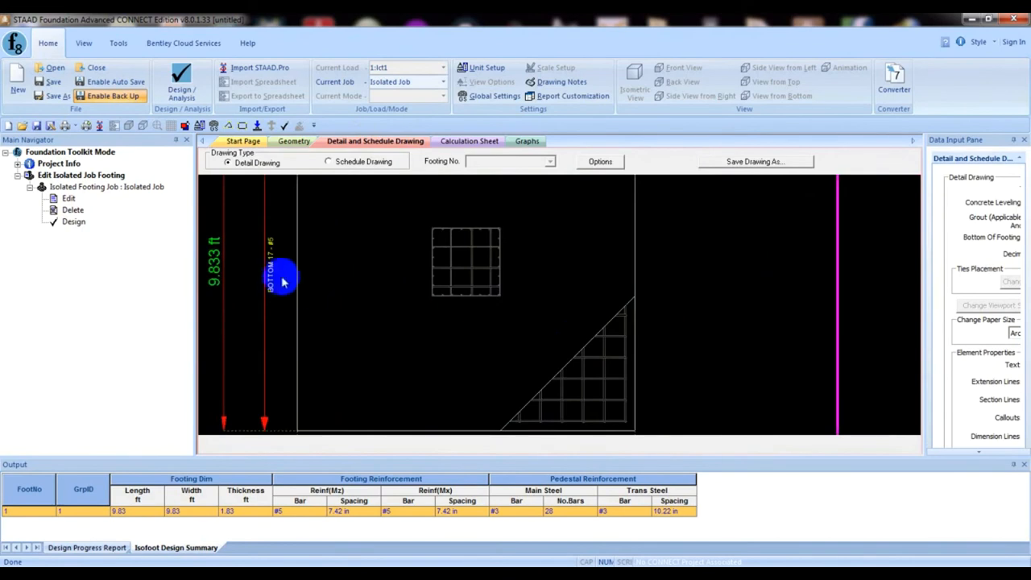
scroll(341, 283, "up", 3)
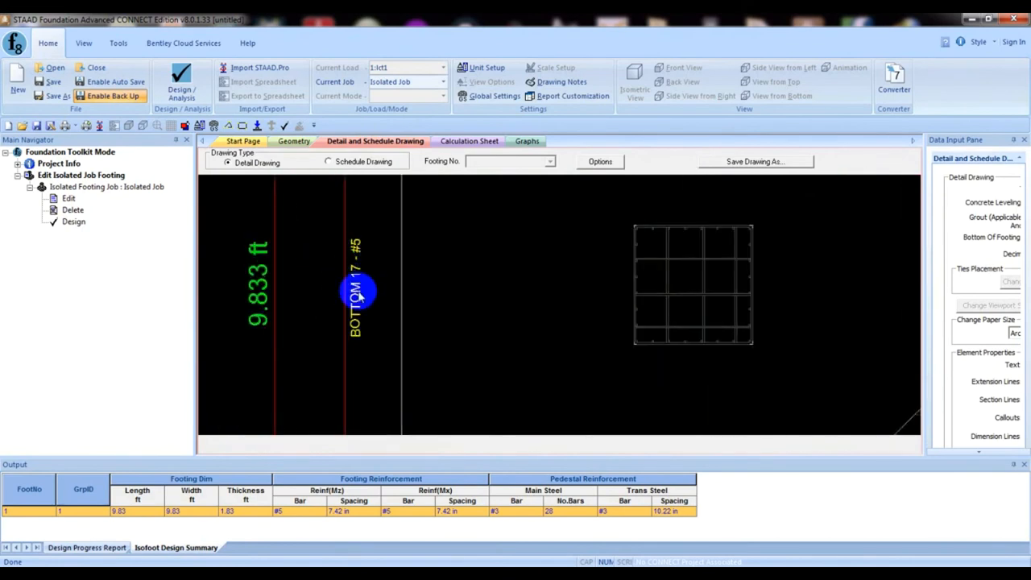
scroll(358, 294, "down", 4)
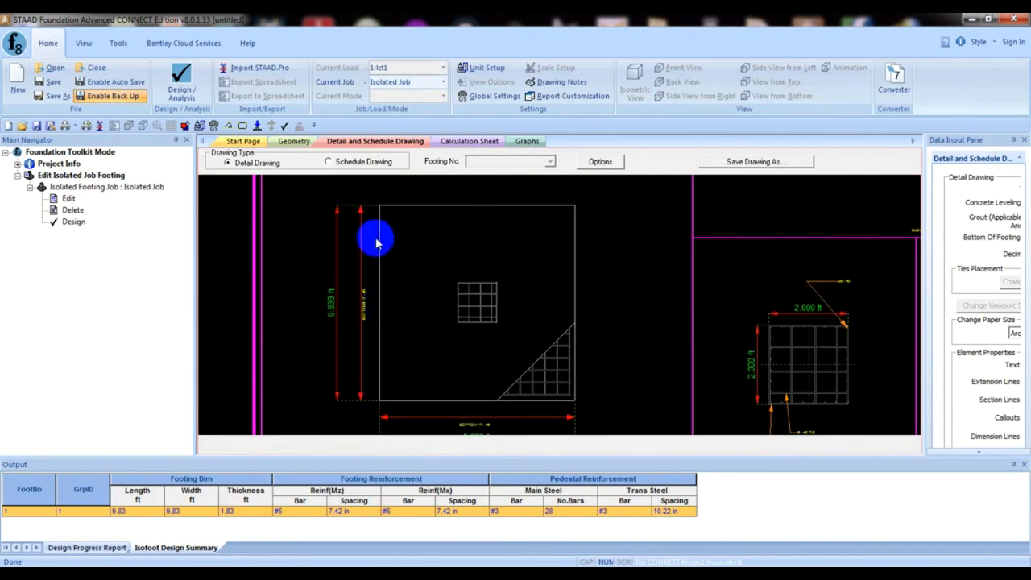
middle_click_drag(400, 380, 391, 292)
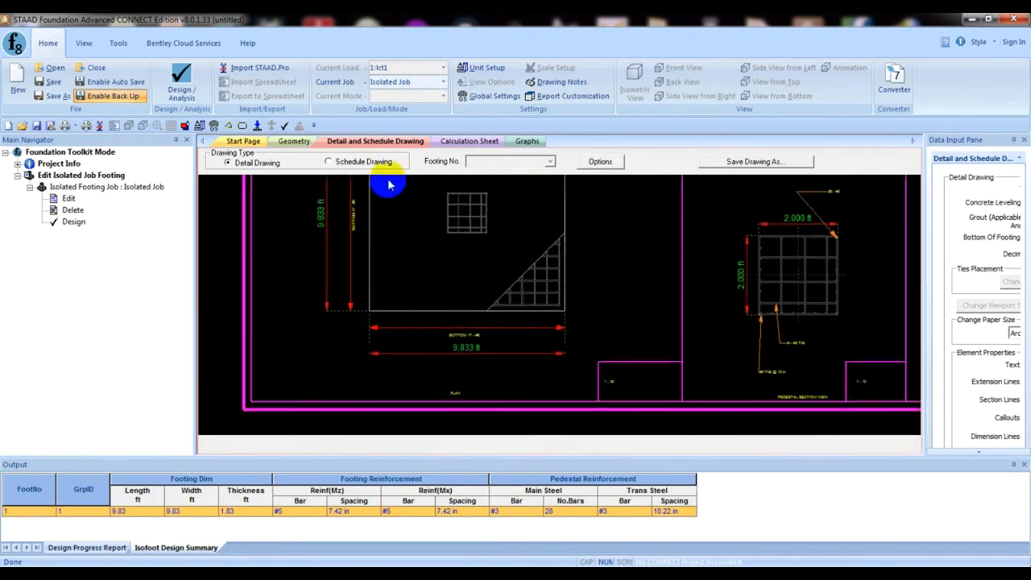
scroll(468, 351, "up", 5)
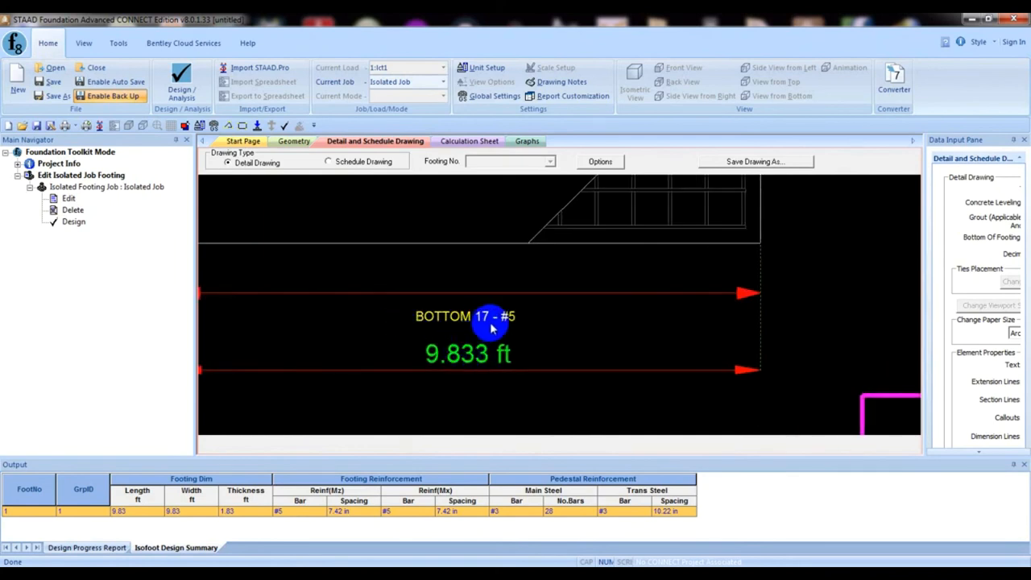
scroll(481, 326, "down", 5)
scroll(463, 336, "up", 5)
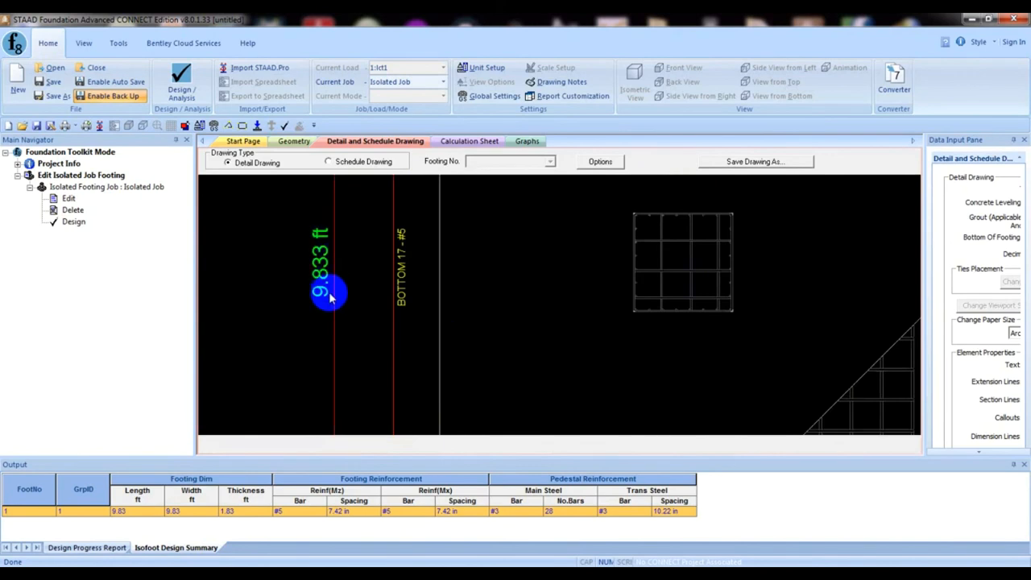
Examine the footing and pedestal dimensions on the dimensioned plan view of the detail drawing.
scroll(432, 362, "down", 6)
middle_click_drag(520, 331, 512, 210)
scroll(548, 395, "up", 3)
scroll(492, 279, "up", 1)
middle_click_drag(492, 280, 506, 363)
scroll(501, 348, "down", 5)
scroll(467, 294, "up", 4)
mouse_move(483, 306)
middle_mouse_down()
mouse_move(480, 431)
mouse_move(460, 395)
middle_mouse_up()
scroll(465, 341, "down", 2)
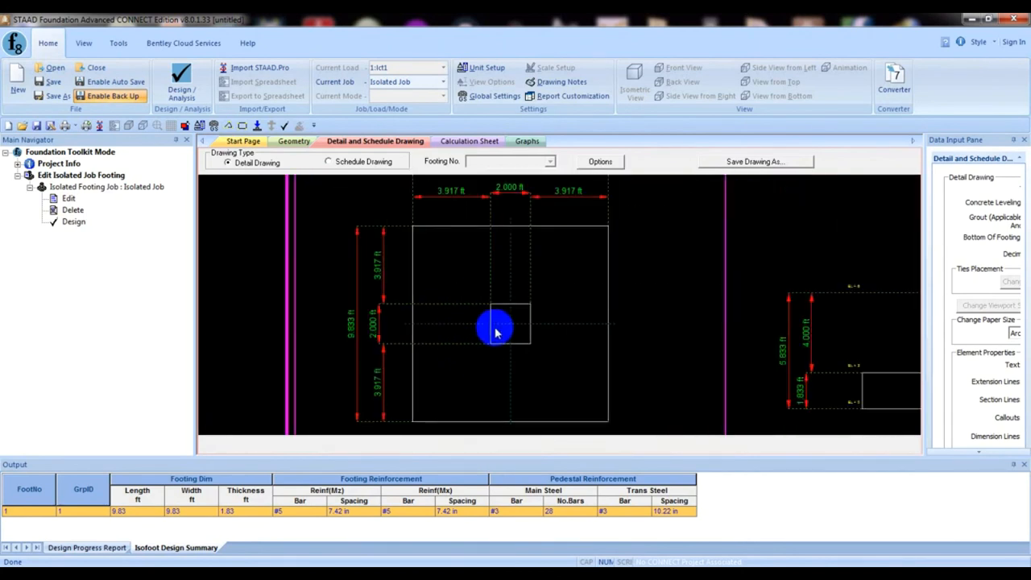
scroll(525, 253, "down", 1)
middle_click_drag(529, 242, 526, 301)
middle_click_drag(494, 337, 451, 282)
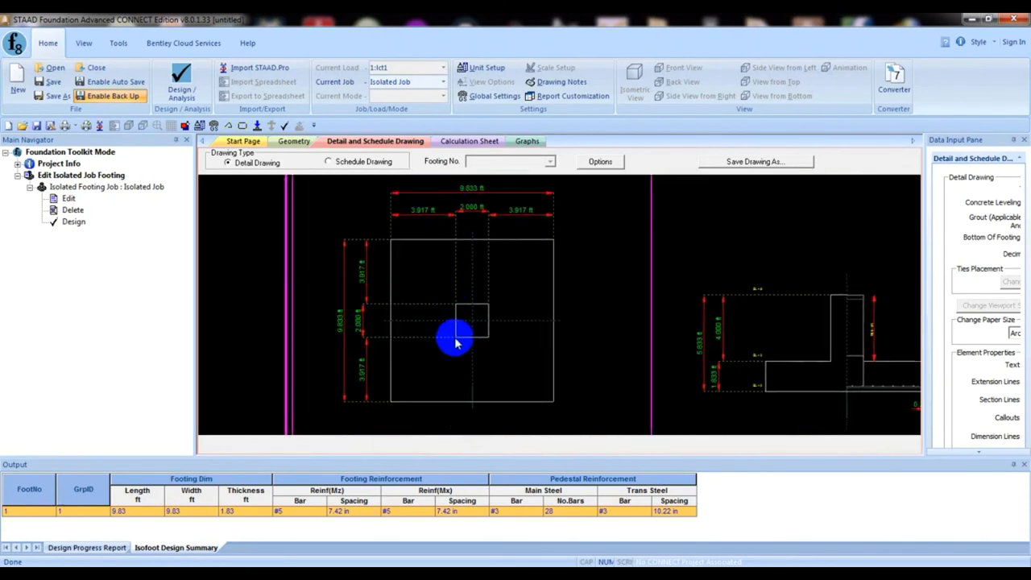
Inspect the heights, thickness, concrete cover and pedestal ties in the footing's elevation view.
middle_click_drag(837, 347, 505, 296)
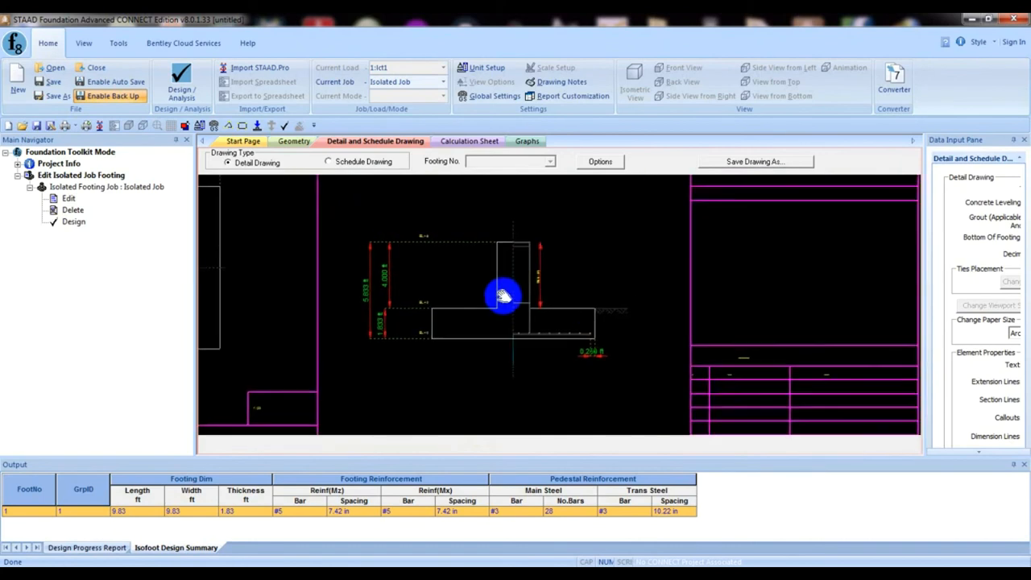
scroll(586, 328, "up", 3)
middle_click_drag(501, 341, 582, 357)
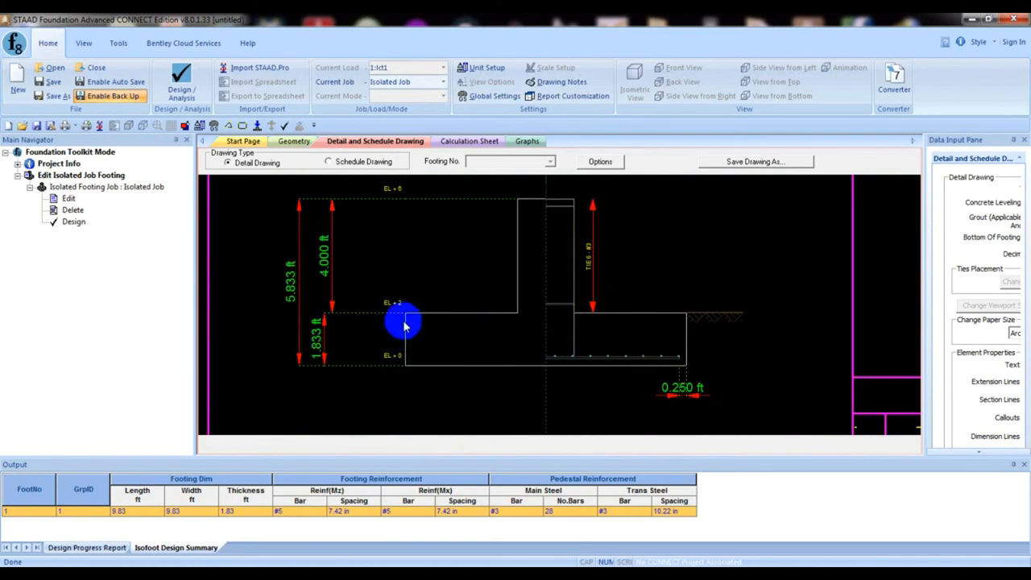
scroll(540, 316, "down", 2)
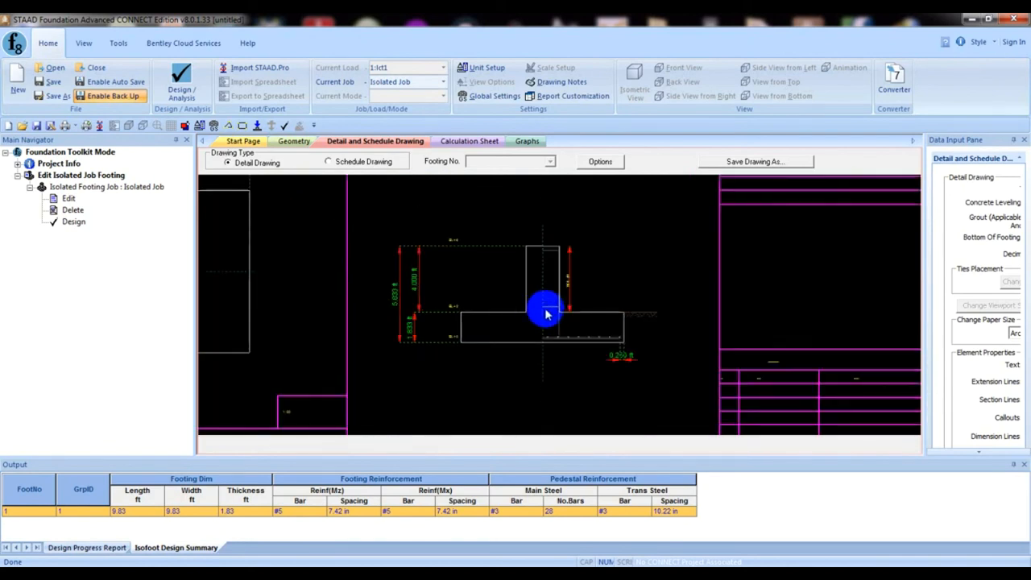
Check the Schedule Drawing type, return to Detail Drawing and look over the whole drawing sheet.
left_click(361, 163)
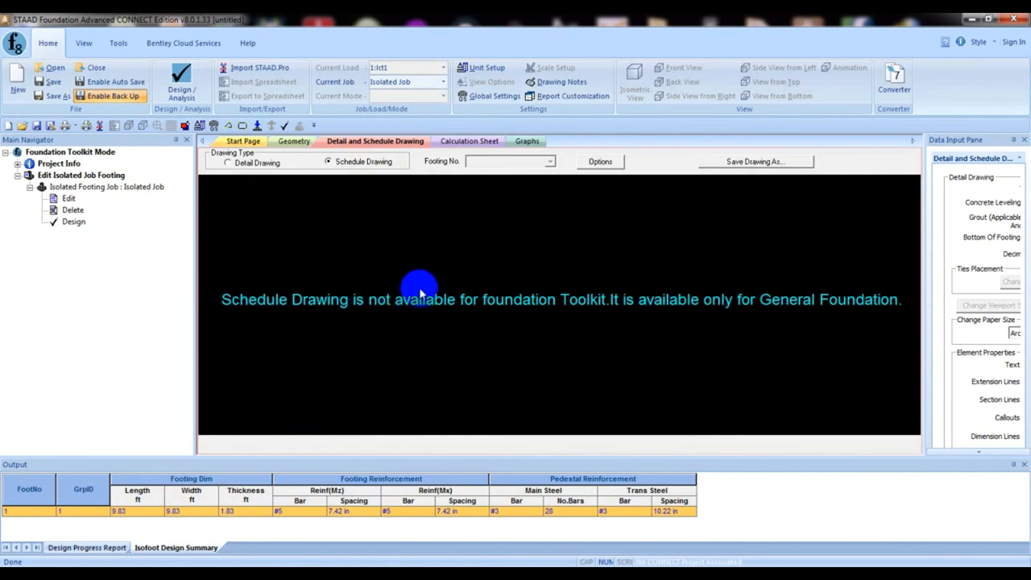
left_click(256, 164)
mouse_move(581, 325)
middle_mouse_down()
mouse_move(564, 277)
mouse_move(505, 351)
middle_mouse_up()
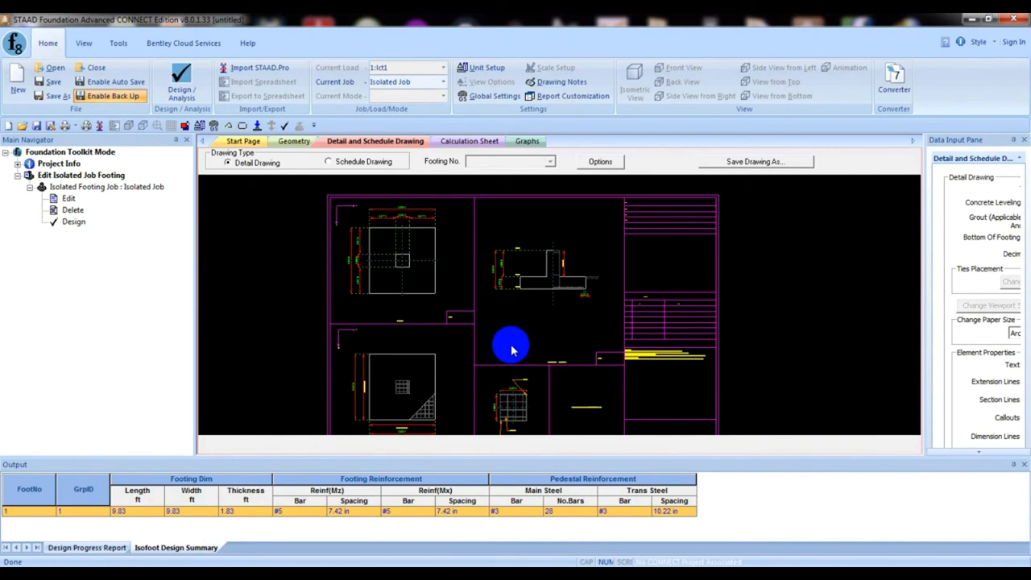
middle_click_drag(529, 345, 537, 332)
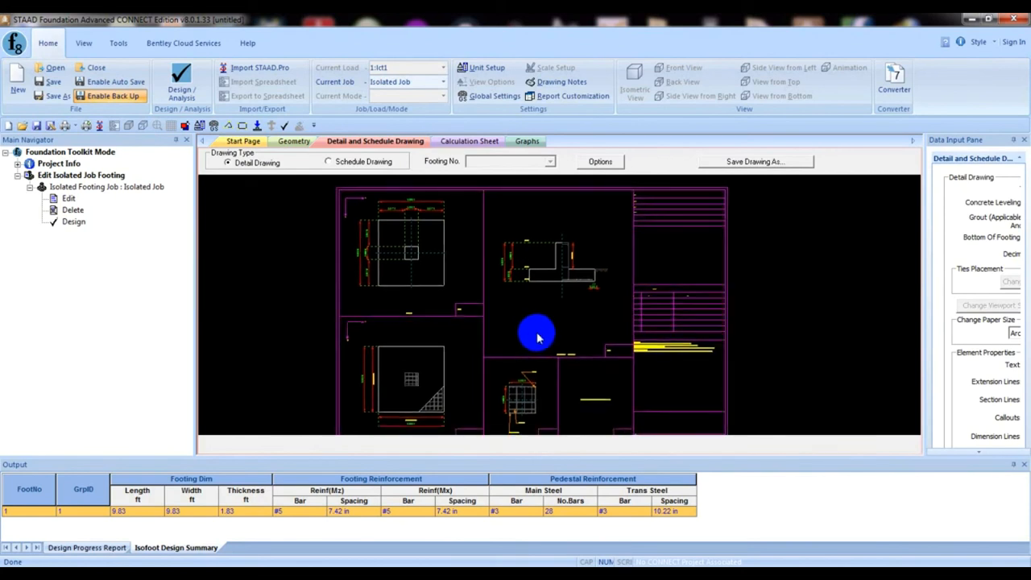
scroll(514, 339, "up", 5)
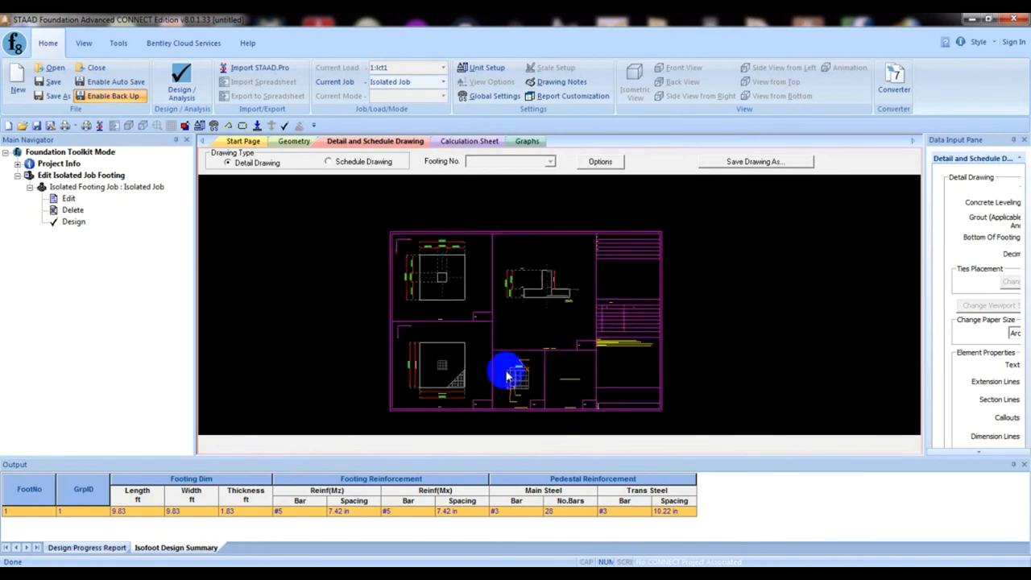
scroll(526, 355, "down", 4)
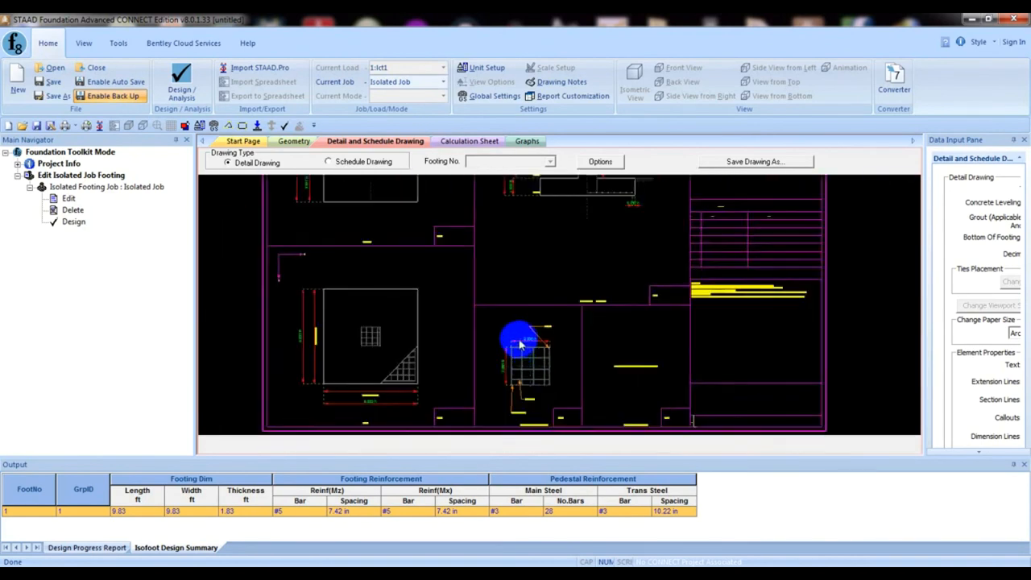
left_click(747, 163)
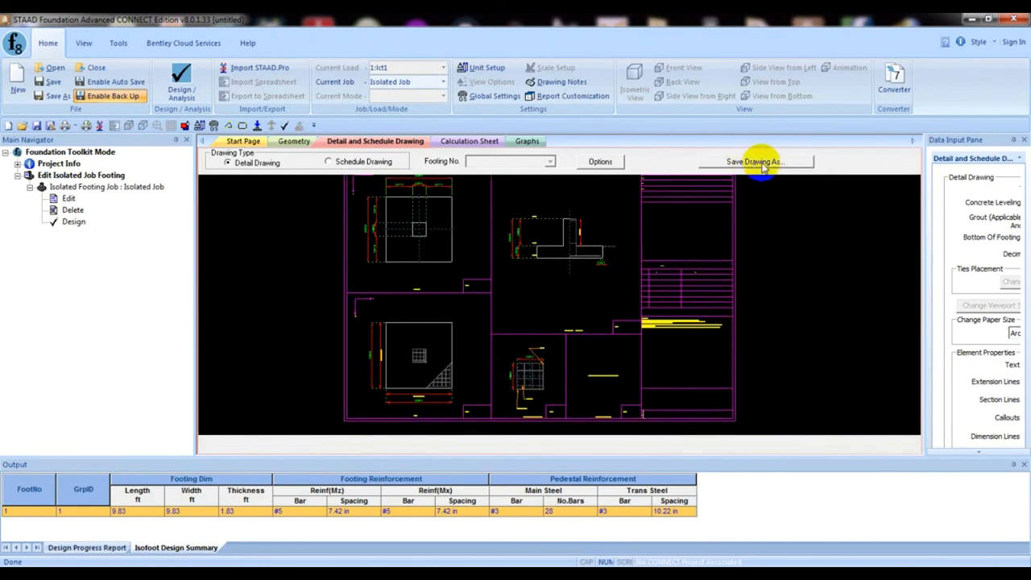
scroll(565, 326, "down", 3)
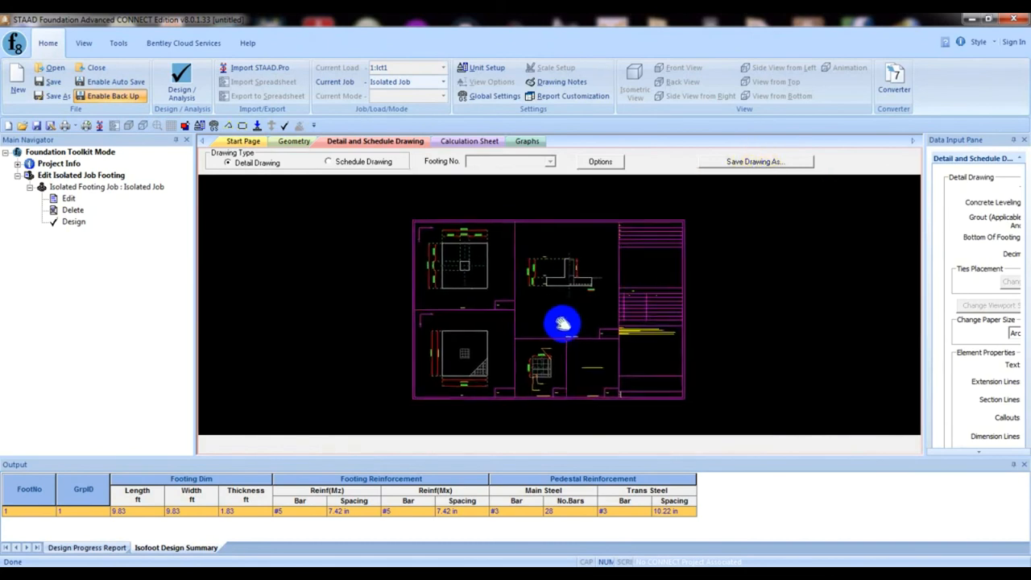
middle_click_drag(565, 325, 558, 319)
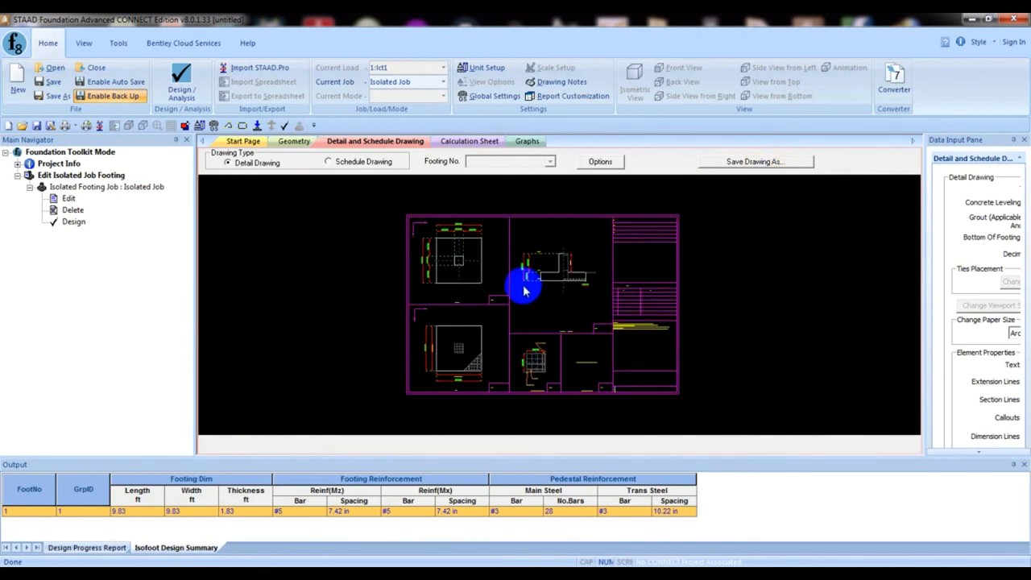
middle_click_drag(560, 304, 553, 303)
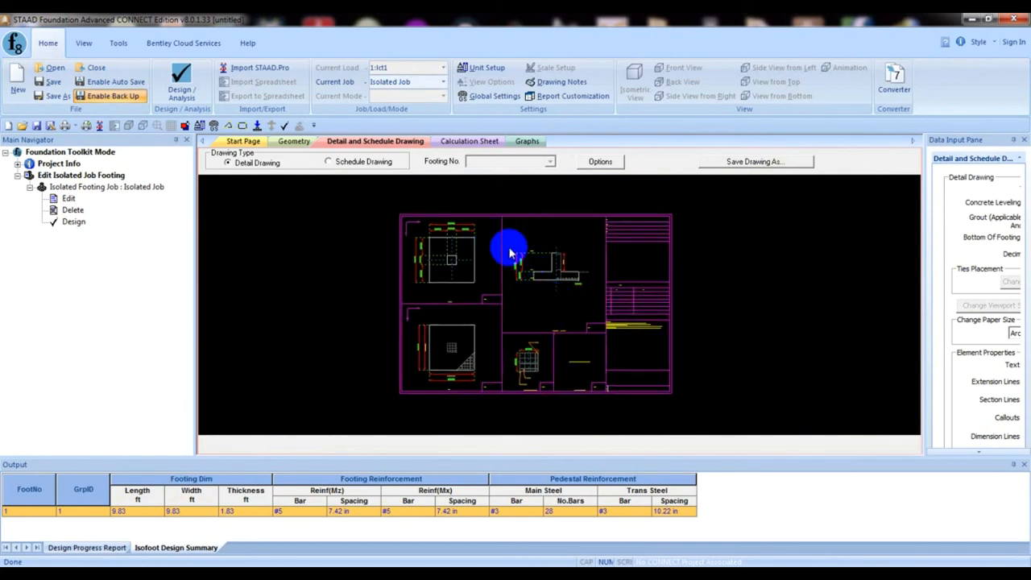
middle_click_drag(516, 286, 525, 301)
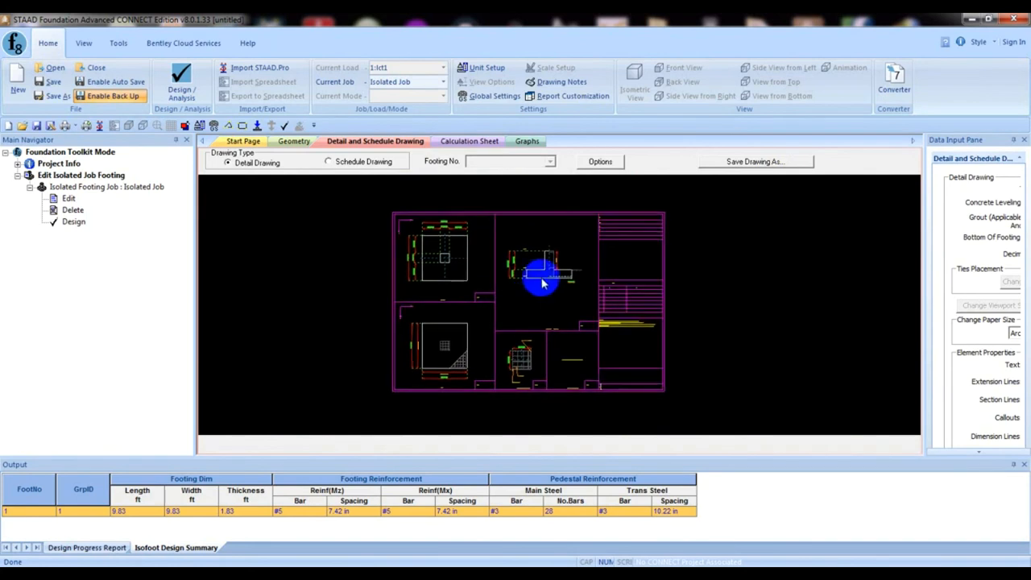
middle_click_drag(513, 328, 507, 325)
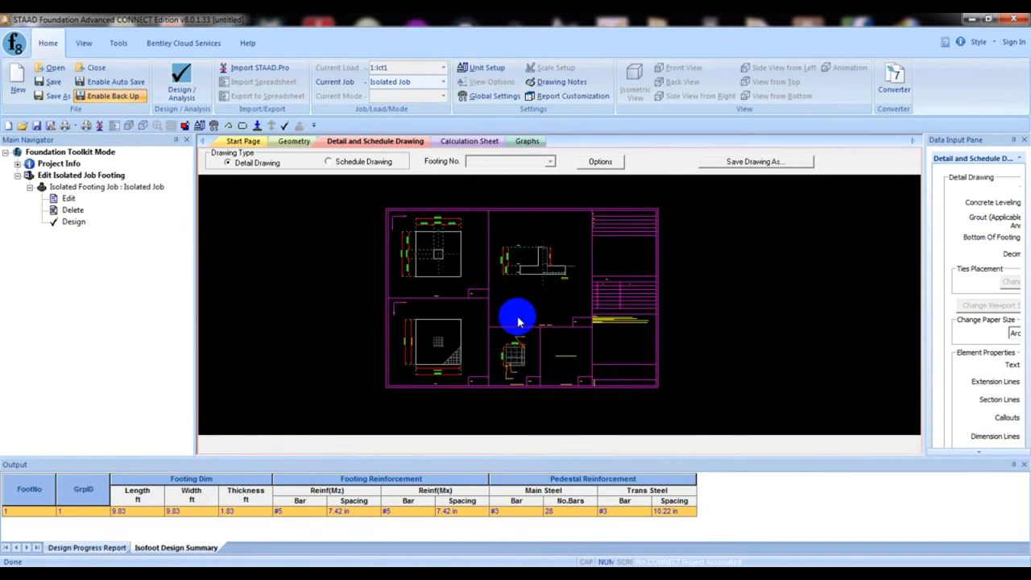